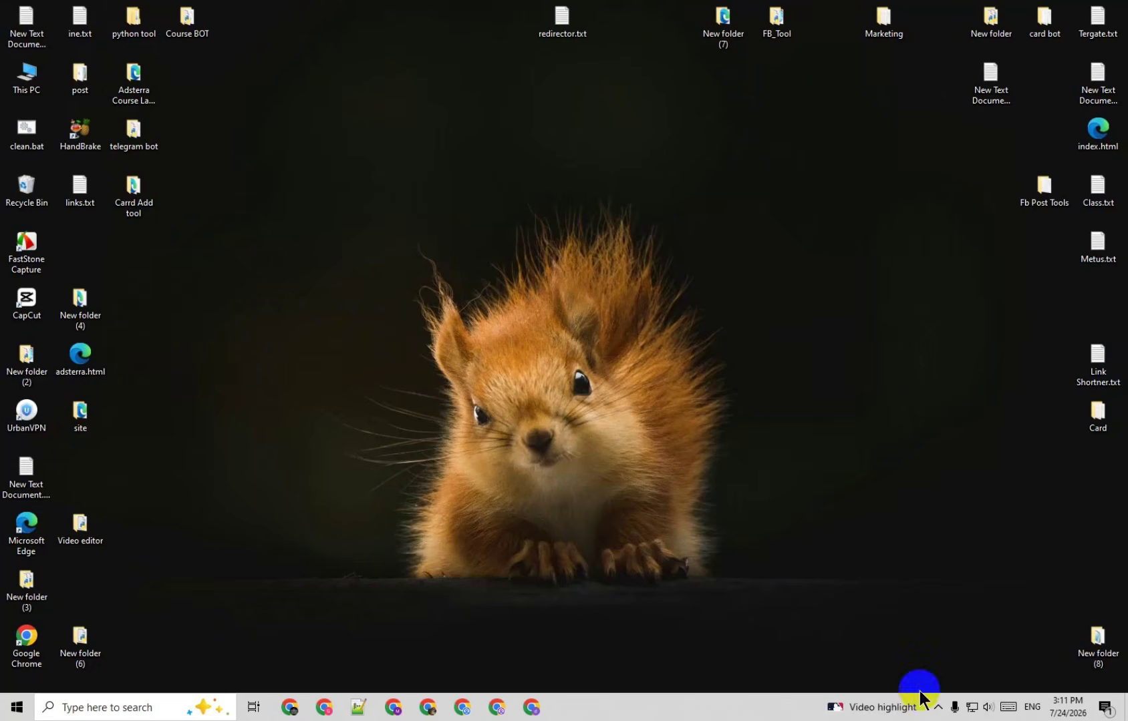
Step: Open a maximized Chrome window, search Google for "blogspot" and open the Blogger.com site
left_click(324, 707)
left_click(539, 55)
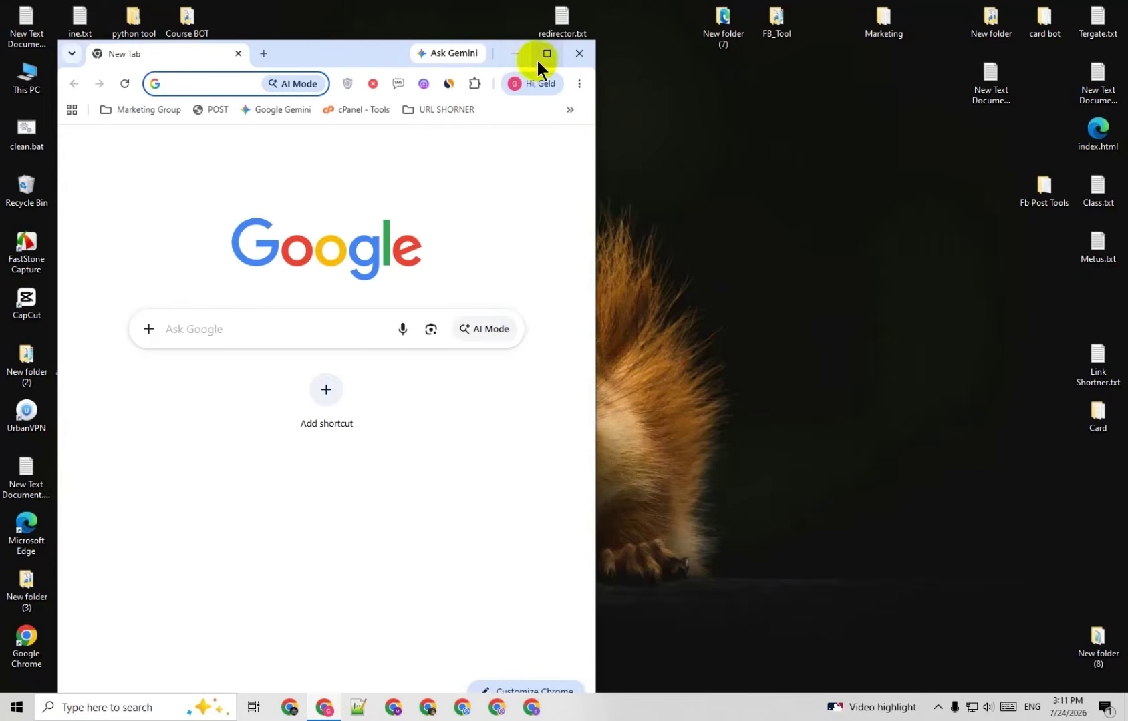
left_click(319, 45)
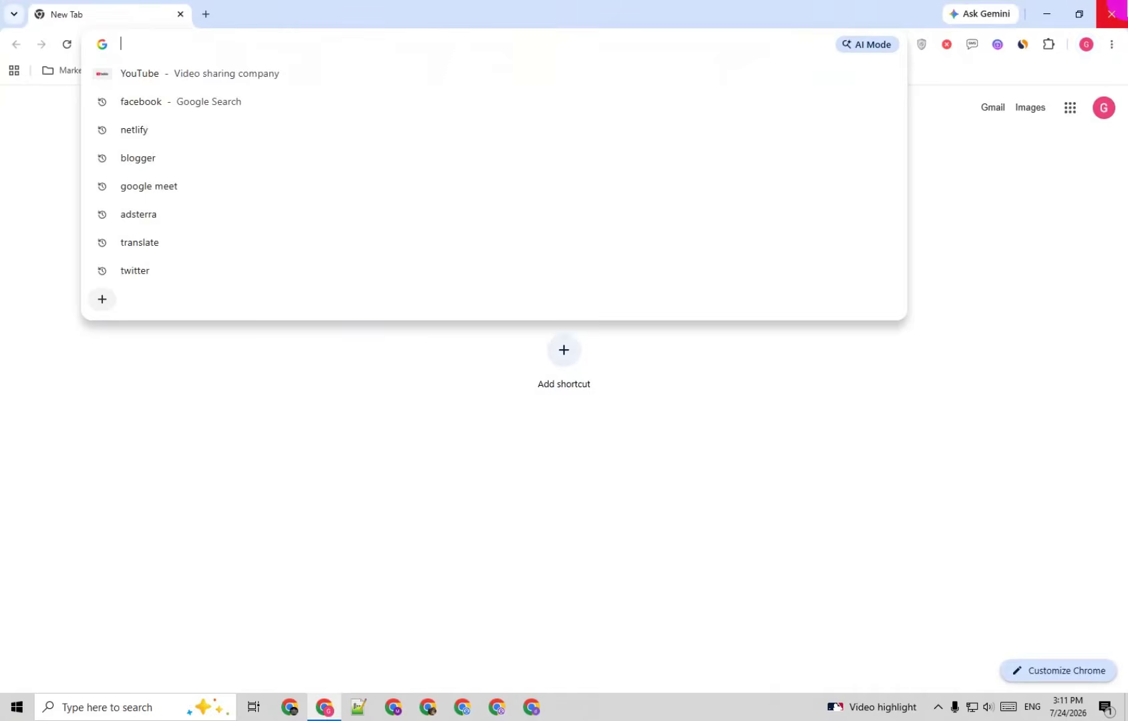
type("blogspot")
key("Return")
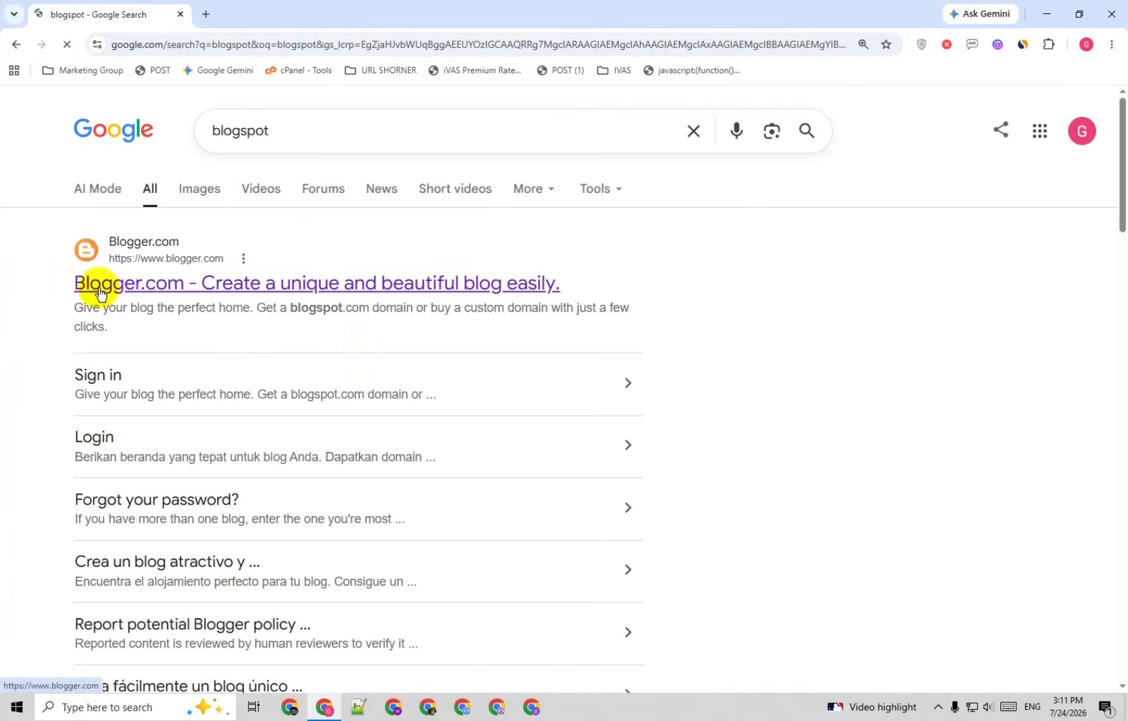
left_click(193, 286)
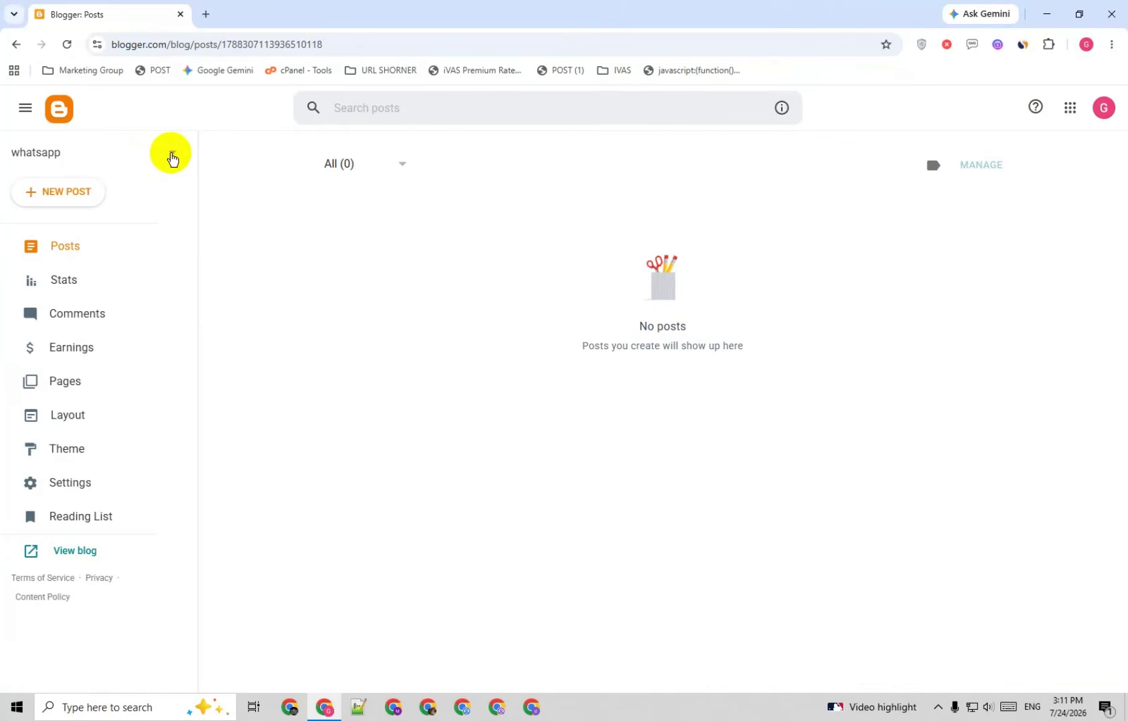
Step: Start creating a new blog from the blog list and give it the title "Link redirect"
left_click(173, 157)
scroll(107, 309, "down", 1)
scroll(107, 309, "down", 3)
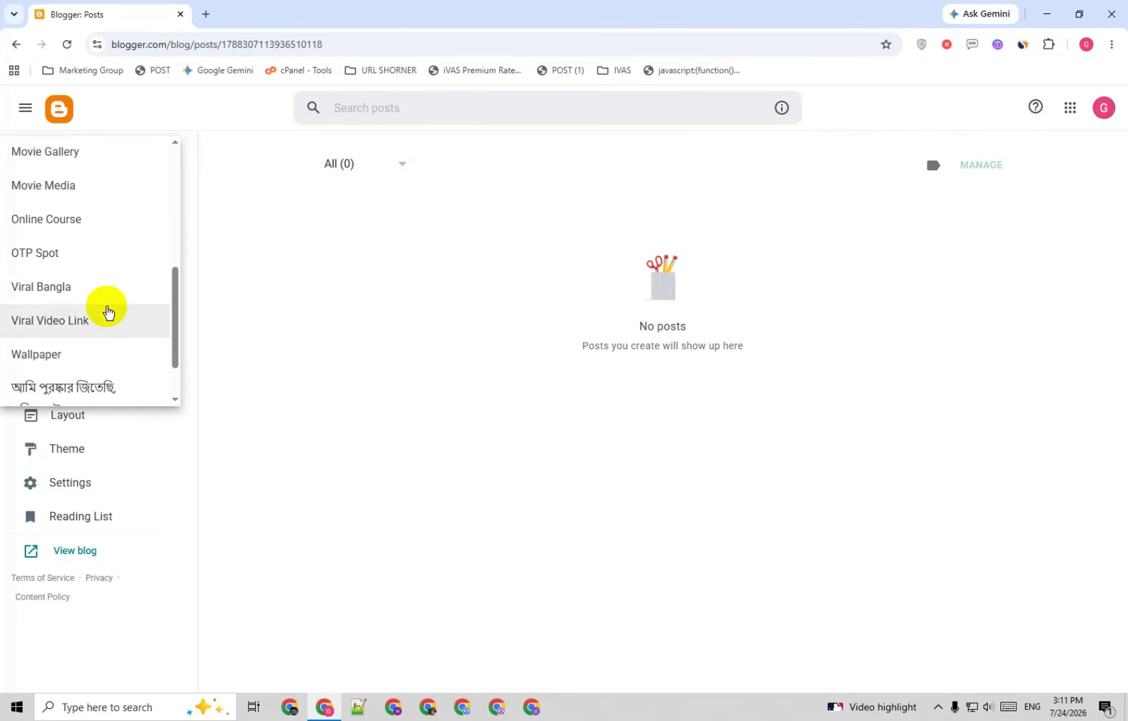
scroll(106, 312, "down", 1)
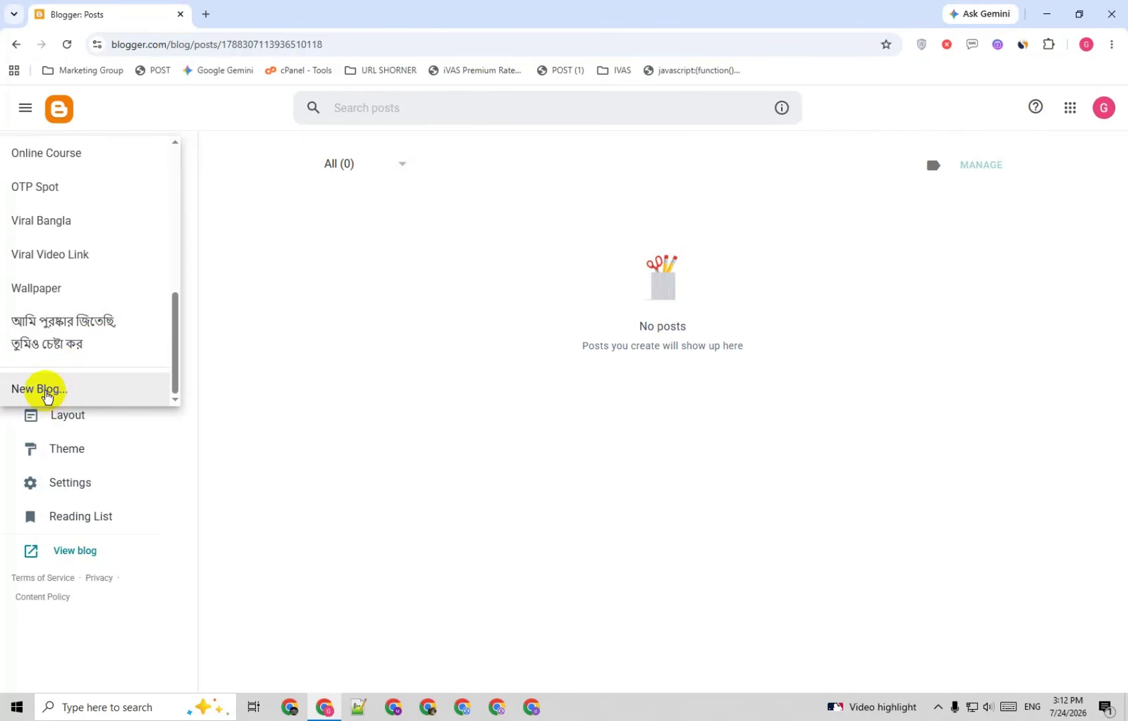
left_click(44, 391)
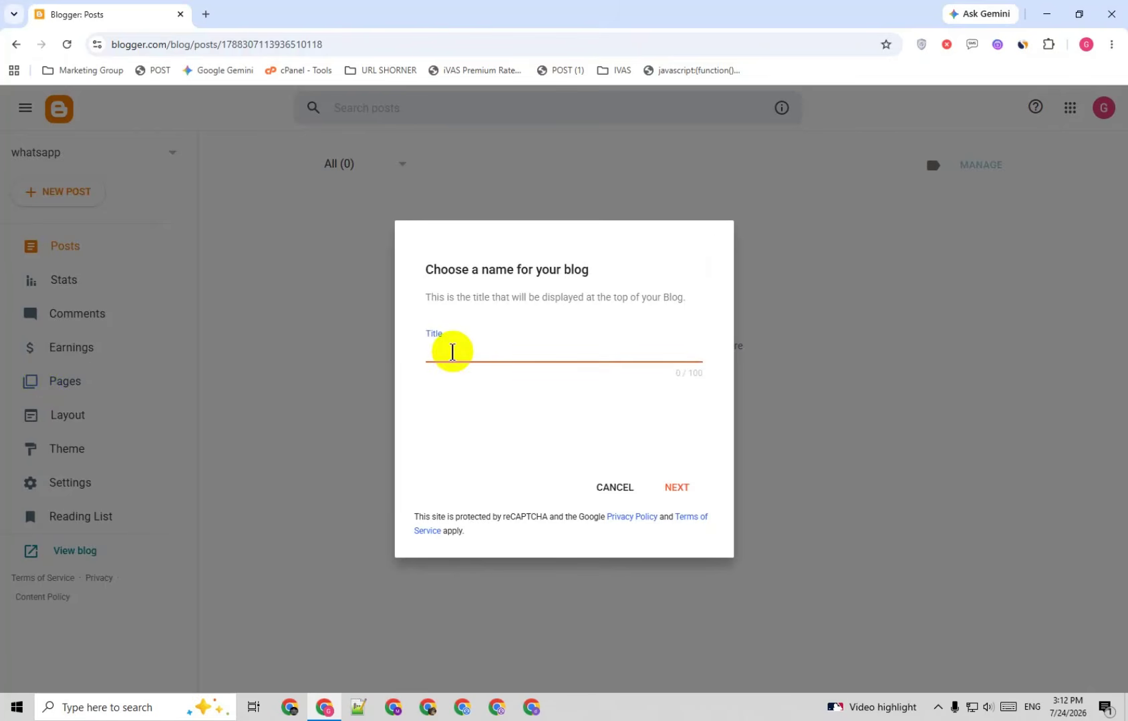
type("Link redirect")
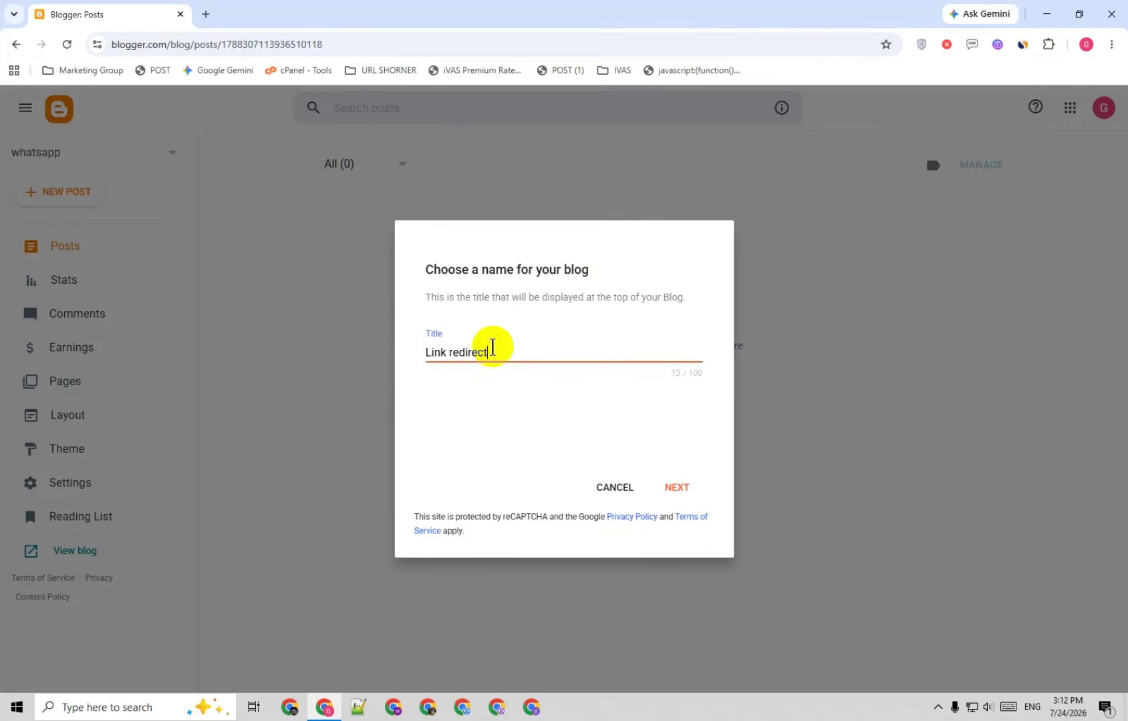
left_click(676, 487)
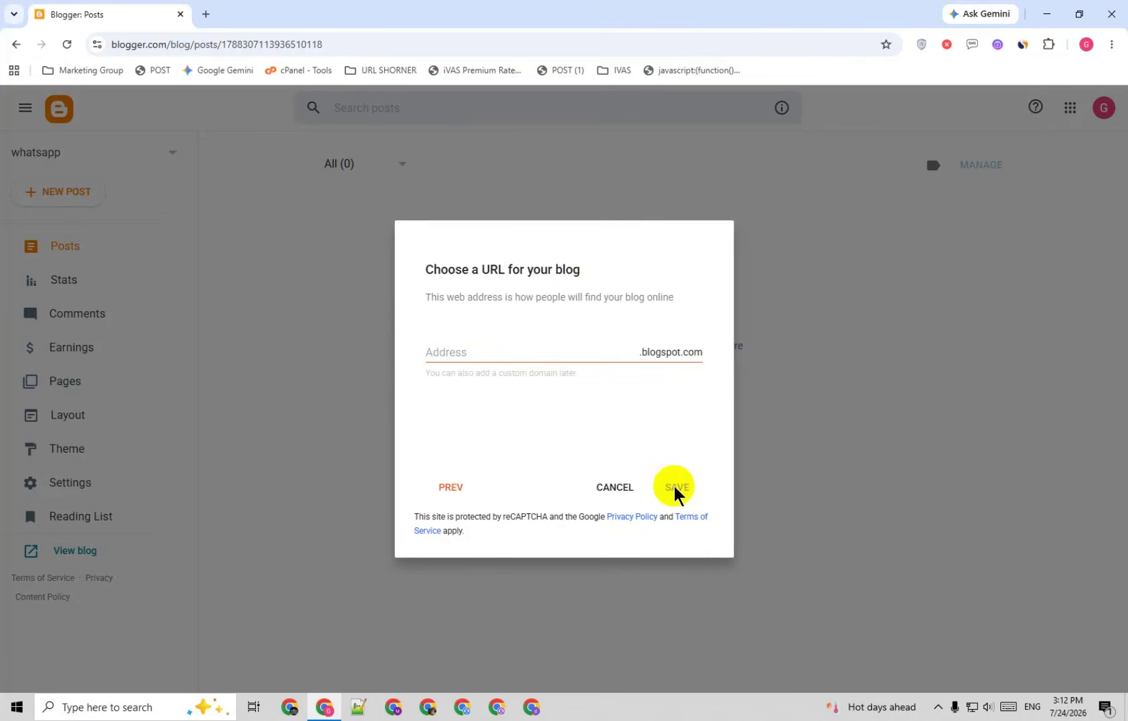
Step: Set the new blog's address to viralvnd.blogspot.com and save the blog
left_click(457, 352)
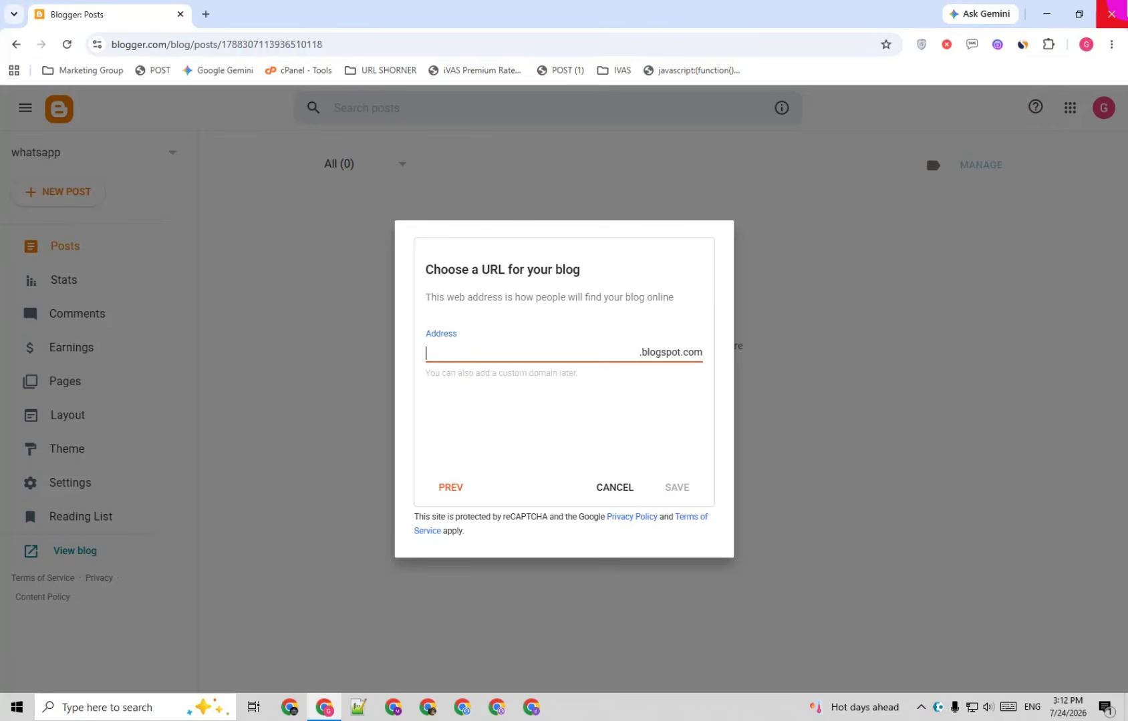
type("viralvnd")
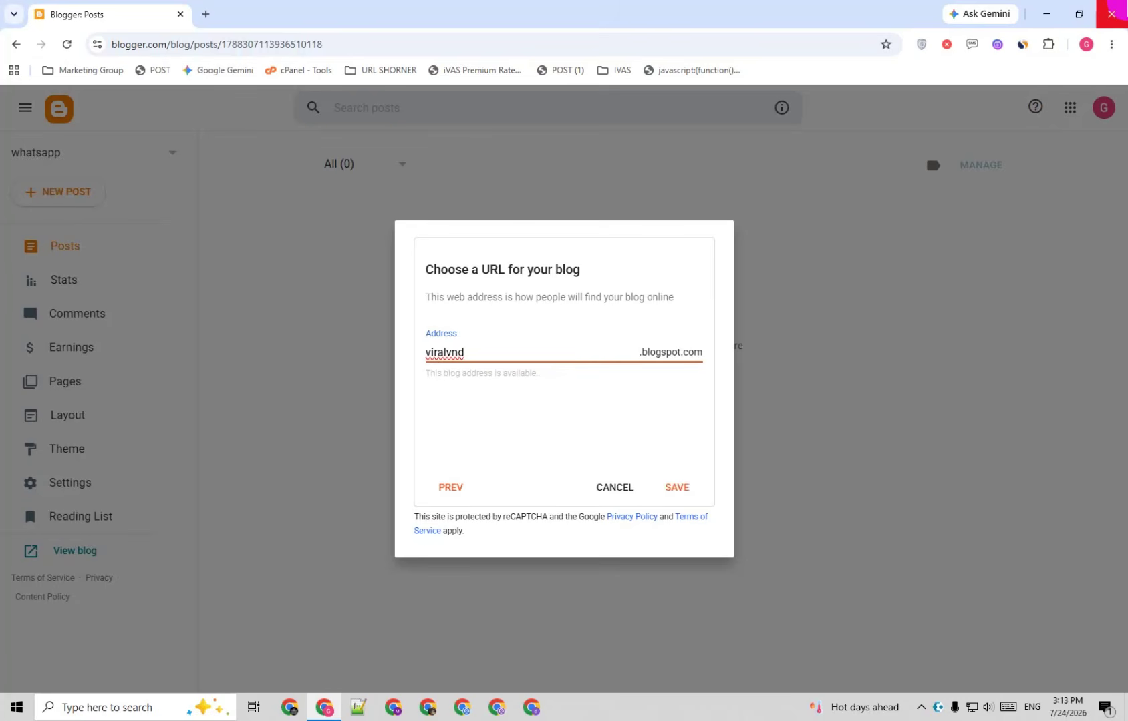
left_click(676, 491)
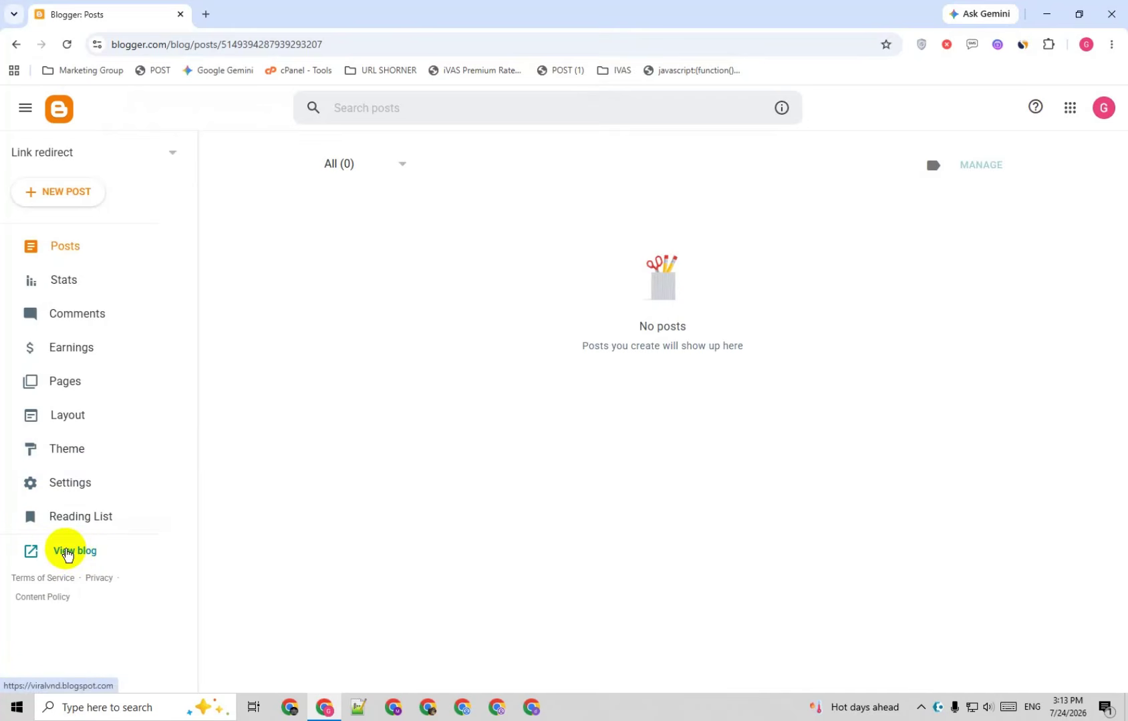
Step: View the new blog's live page in a separate browser tab and check its address
right_click(72, 556)
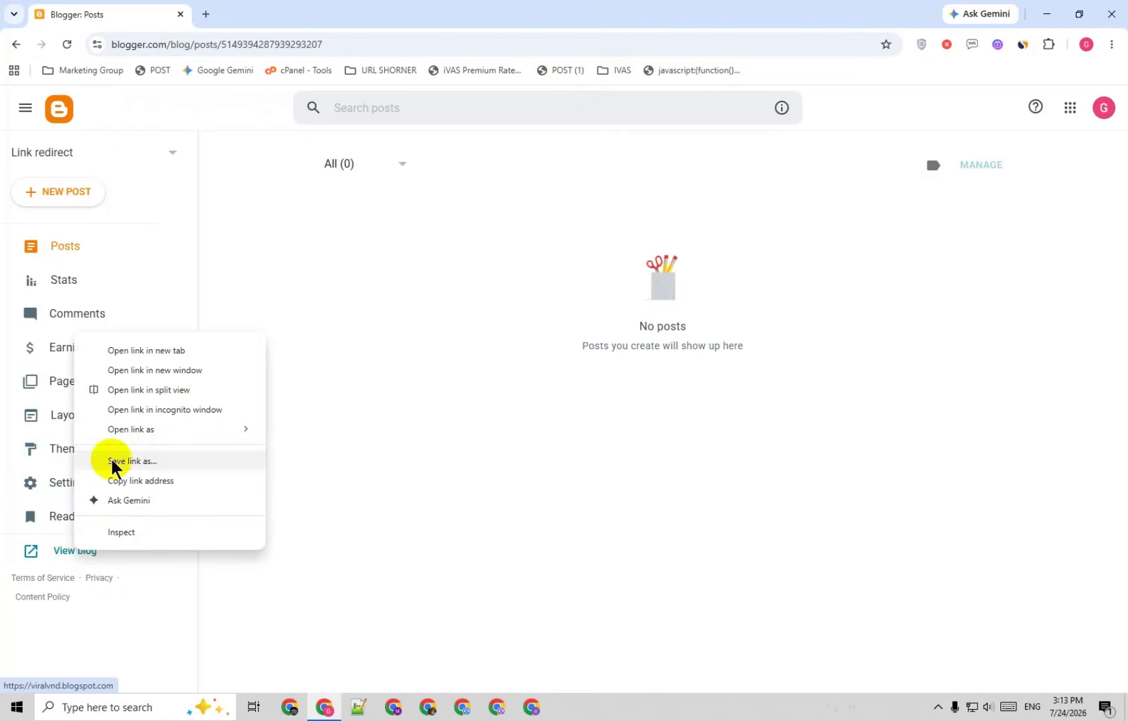
left_click(167, 352)
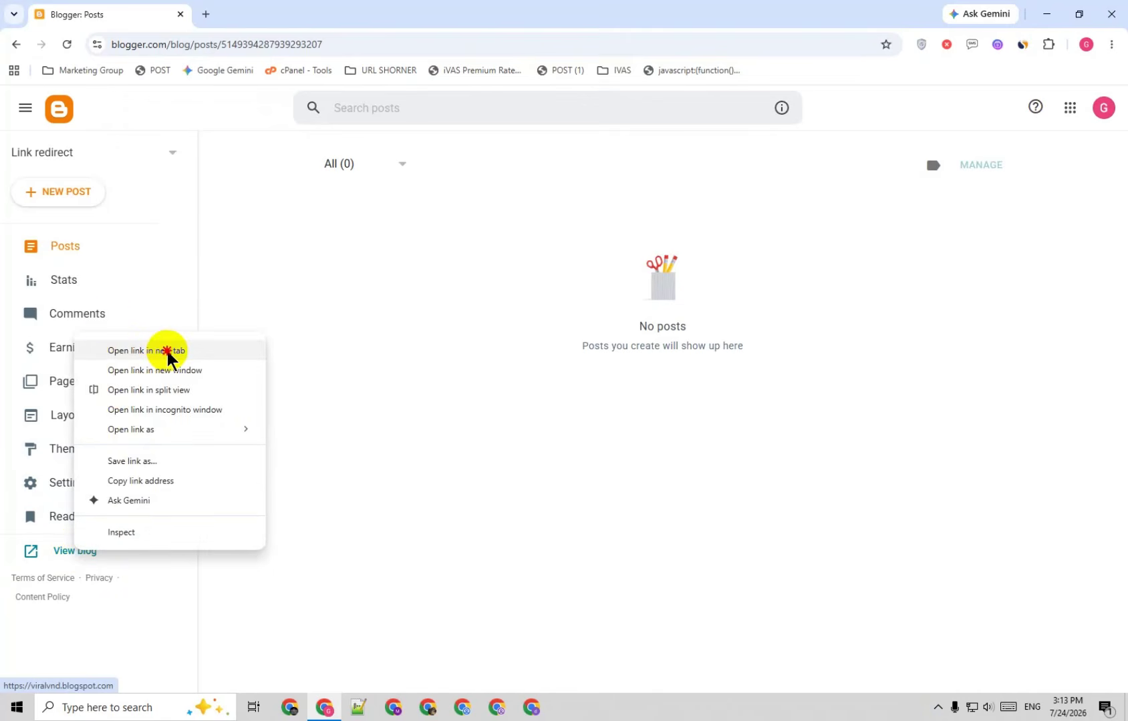
left_click(279, 10)
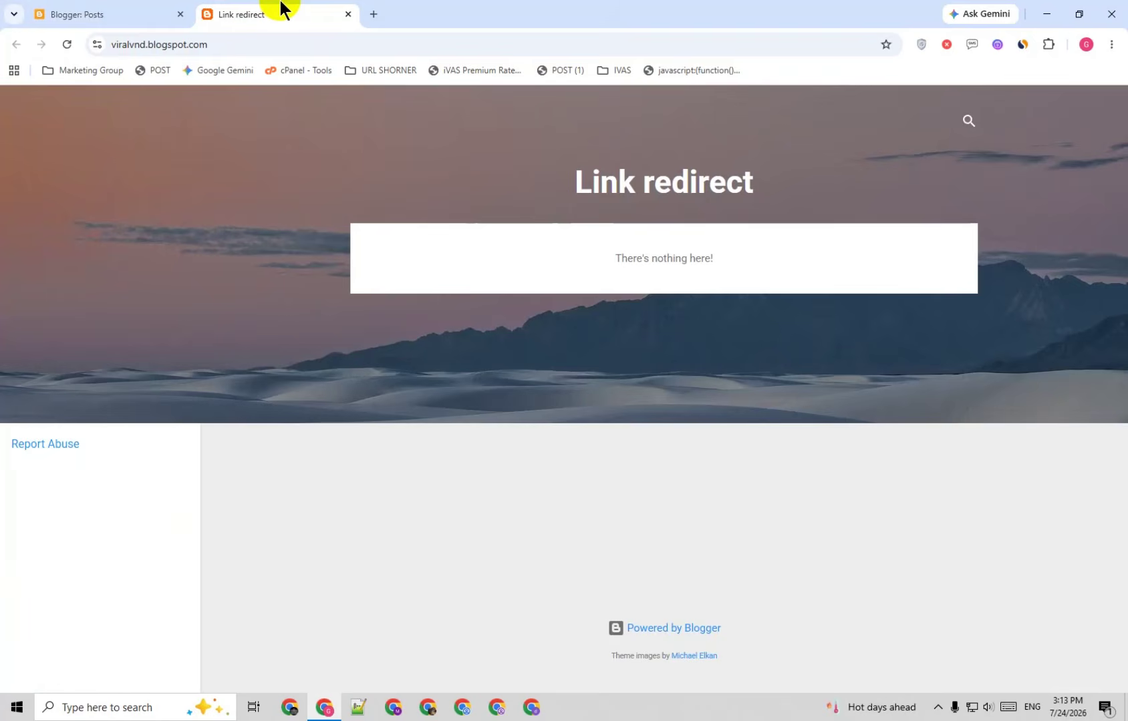
left_click(133, 44)
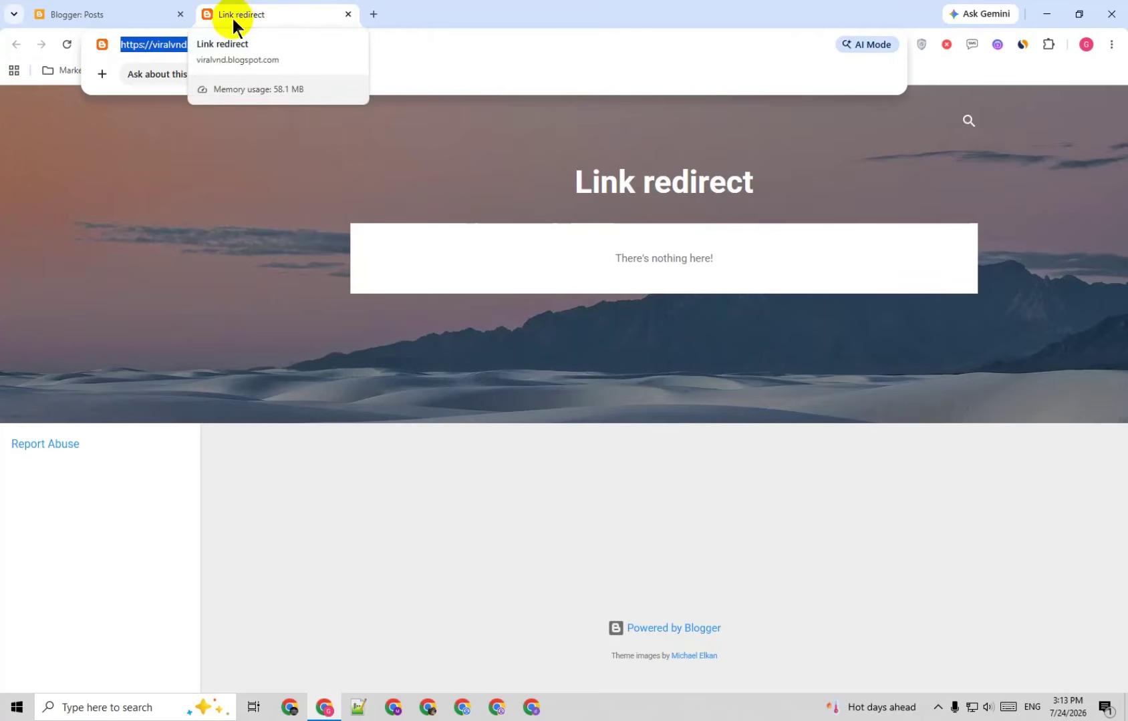
Step: Return to the Blogger dashboard and switch the blog's theme to the first generation Classic theme without a backup
left_click(91, 13)
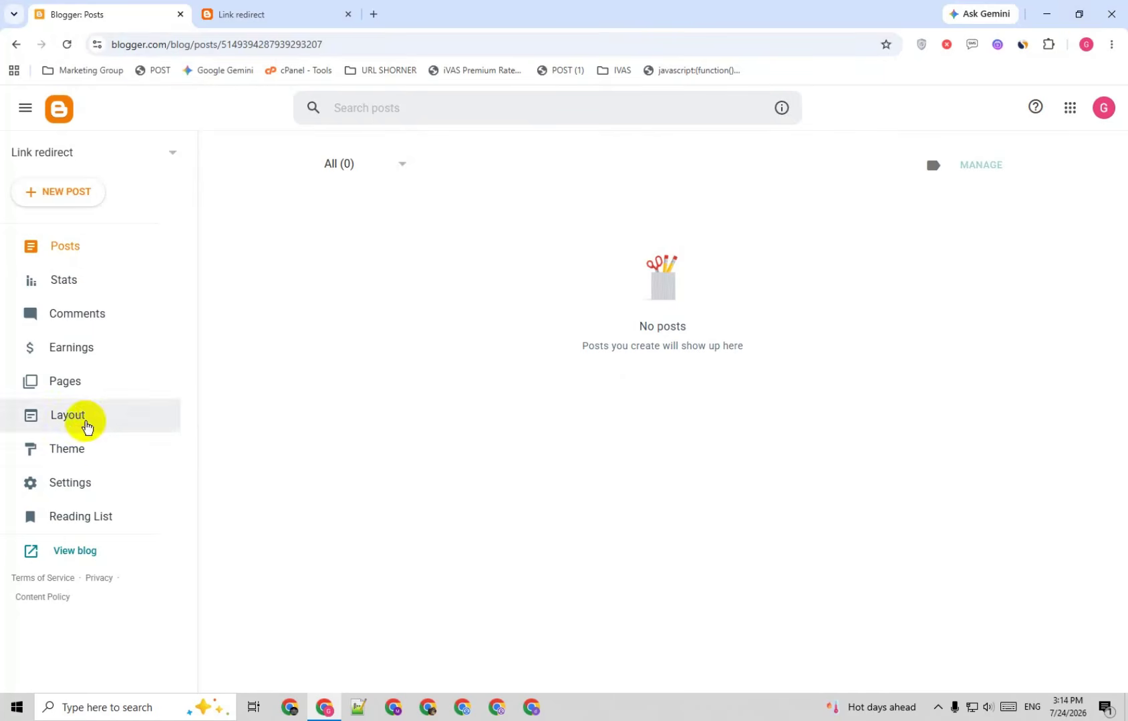
left_click(67, 458)
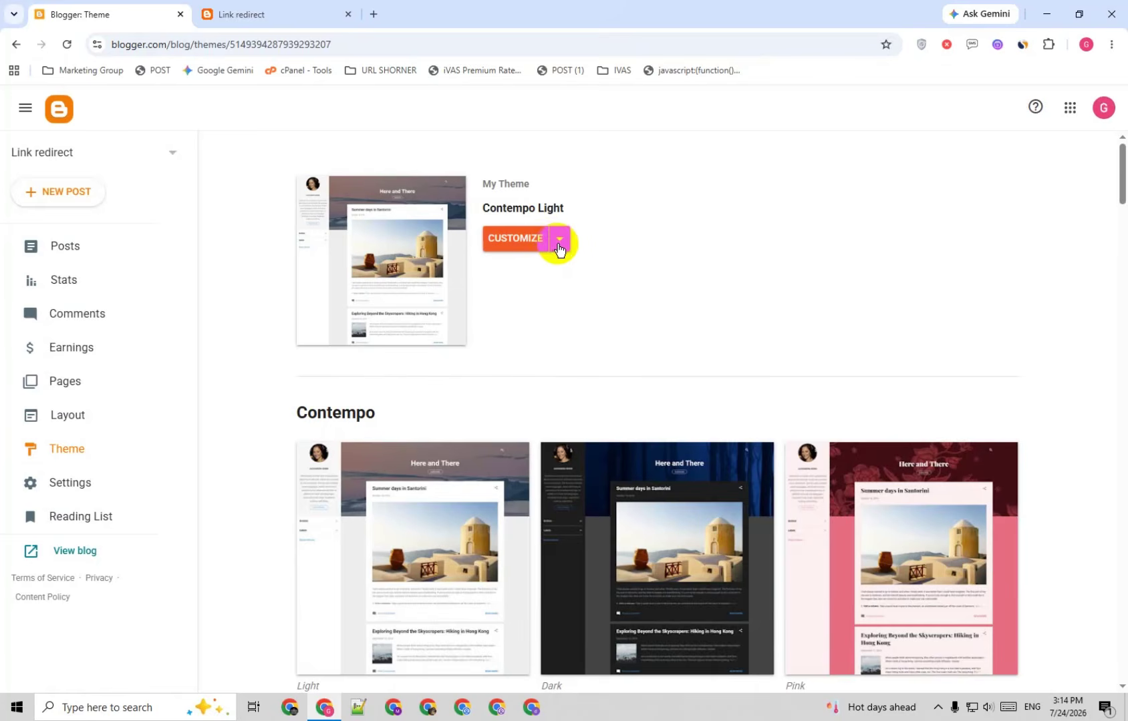
left_click(560, 245)
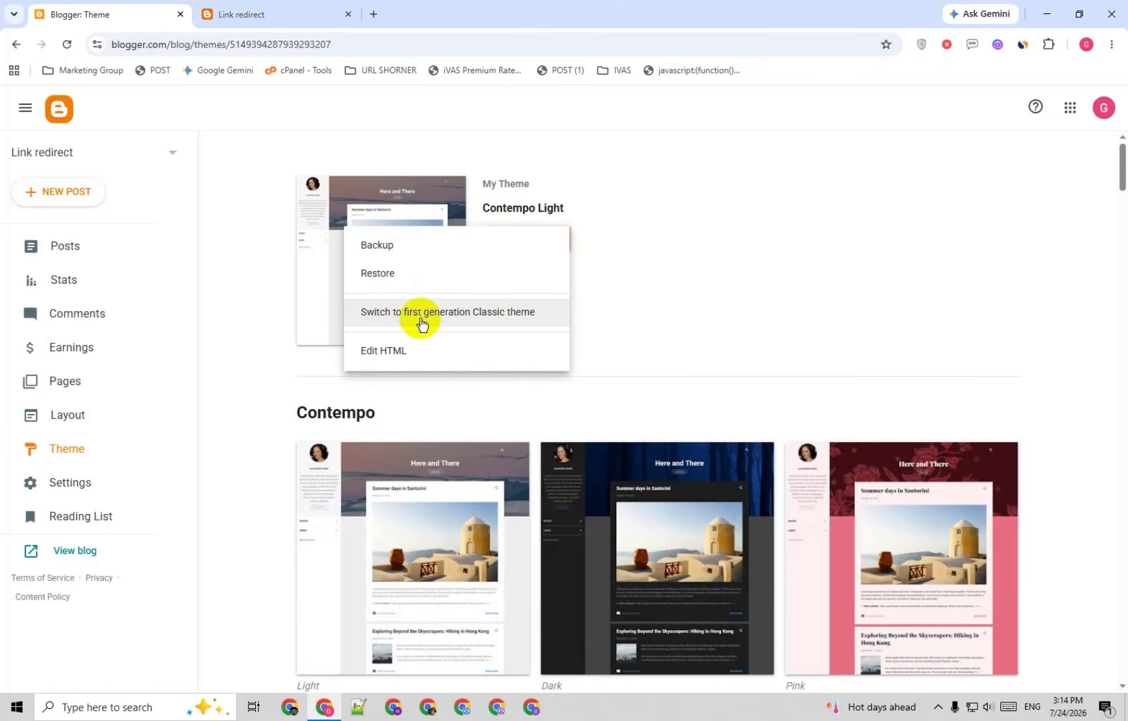
left_click(461, 320)
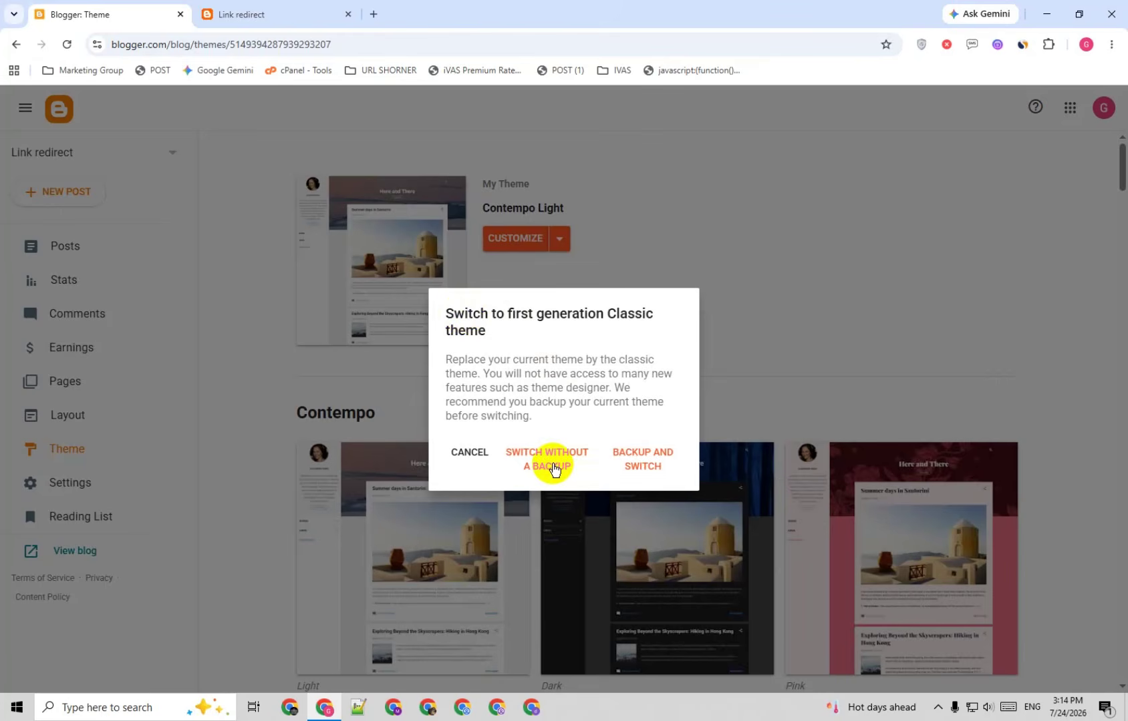
left_click(553, 468)
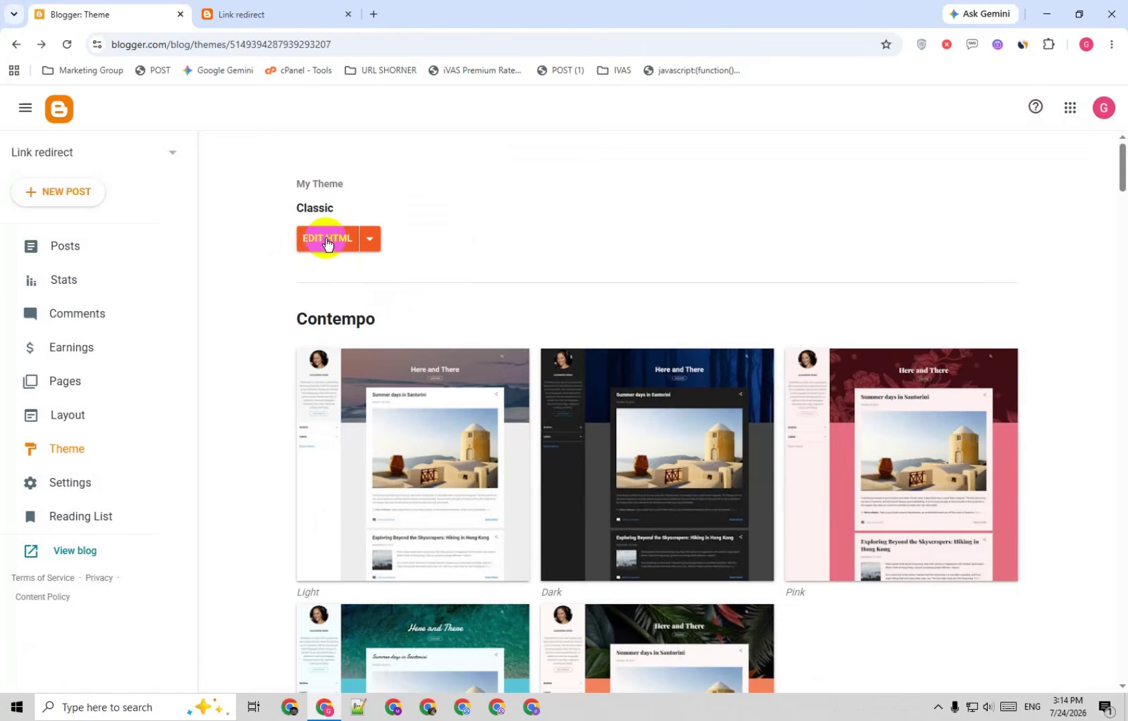
Step: Open the Classic theme's HTML for editing and delete all of its existing code
left_click(326, 242)
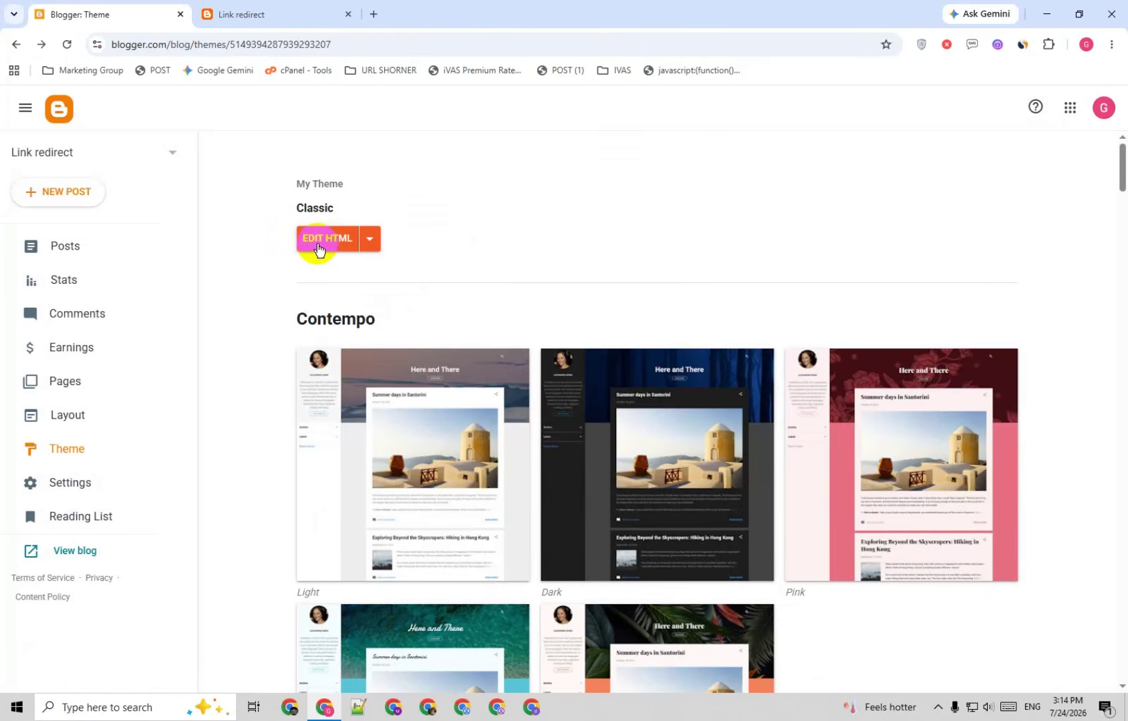
scroll(333, 374, "down", 6)
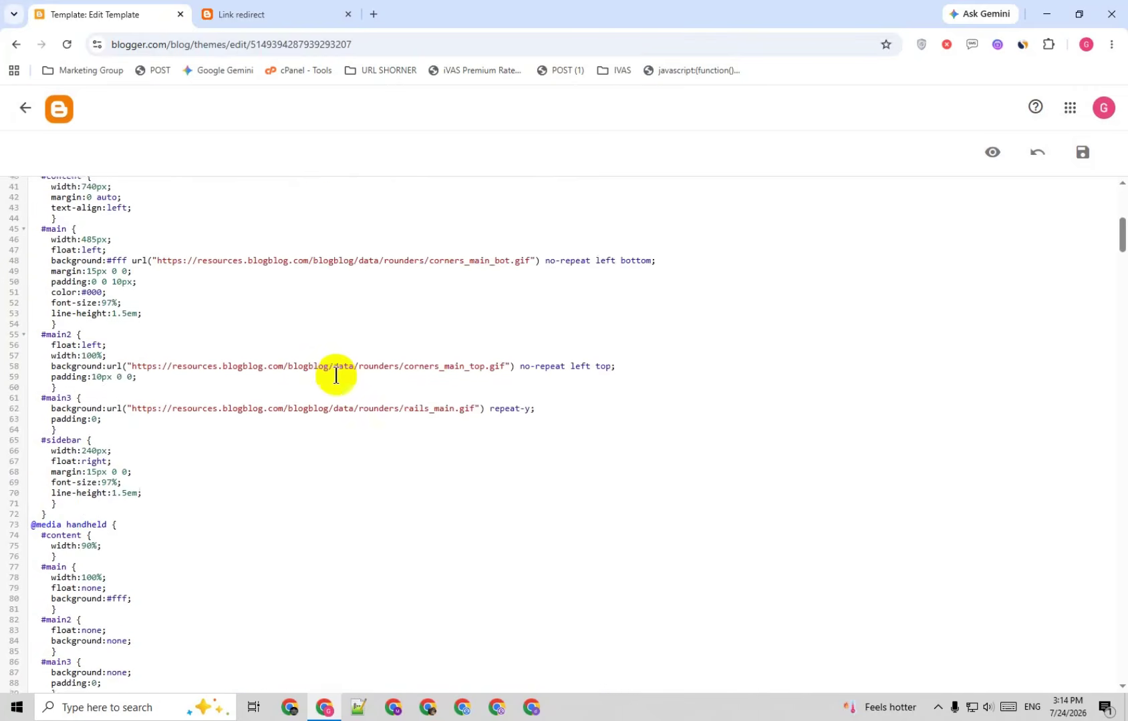
scroll(336, 375, "up", 3)
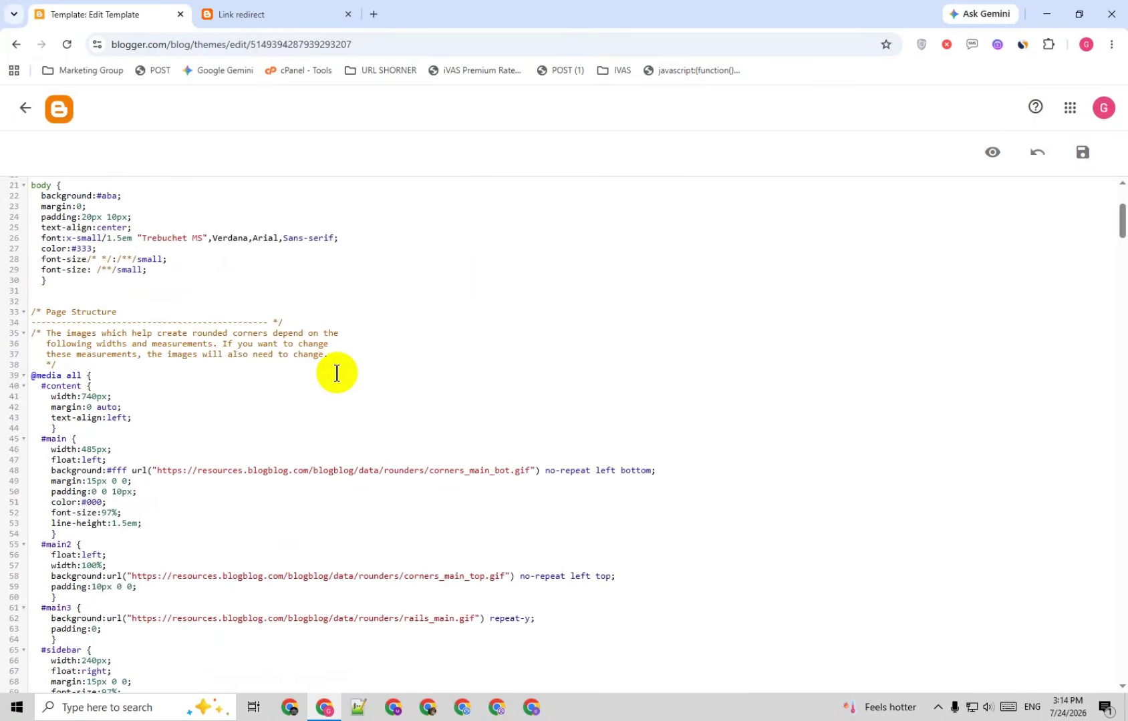
key("ctrl+a")
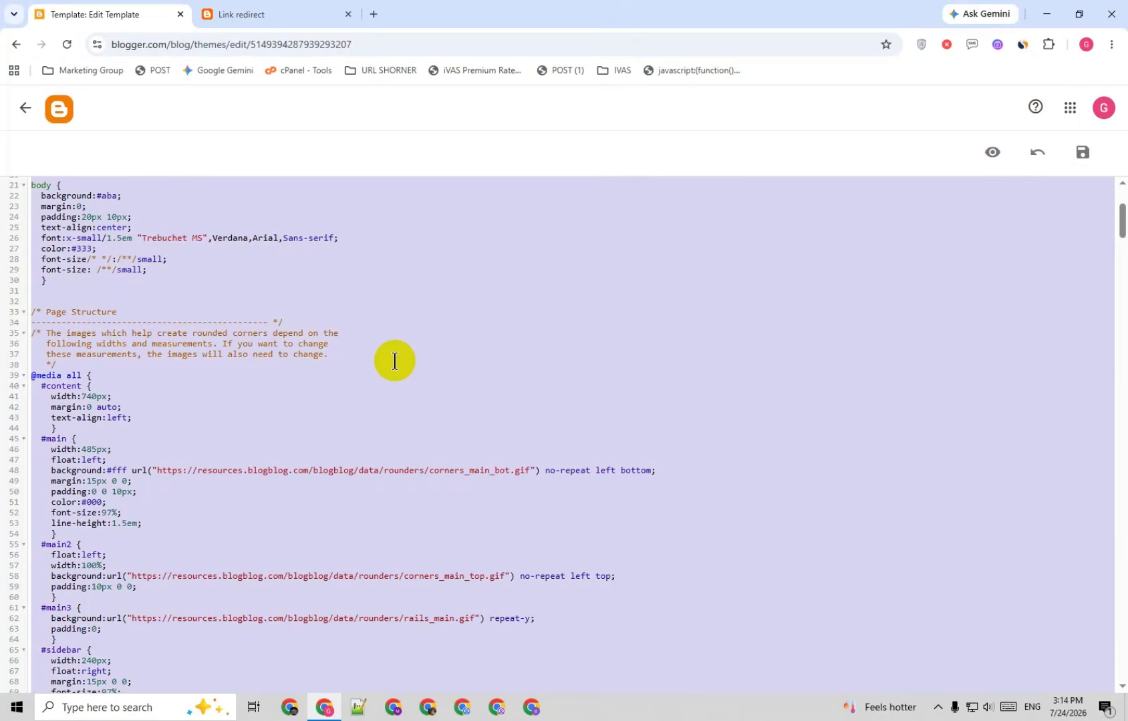
key("BackSpace")
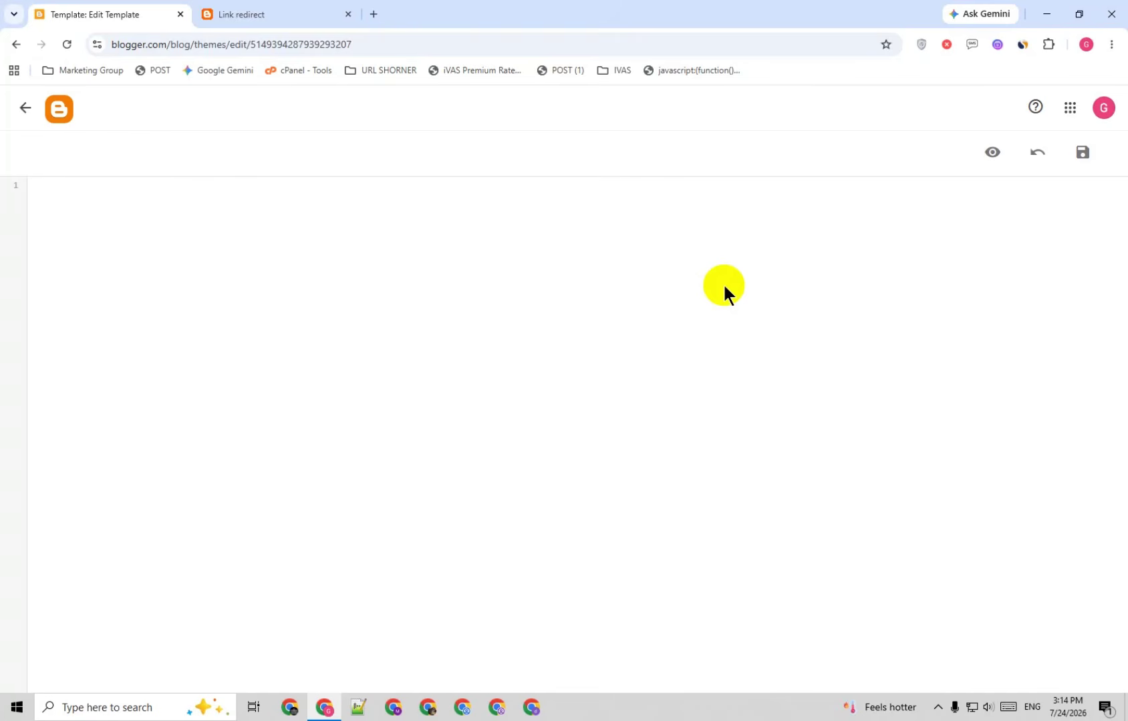
Step: Open redirector.txt from the desktop in Notepad and copy its entire HTML redirect code
left_click(1079, 14)
left_click(936, 135)
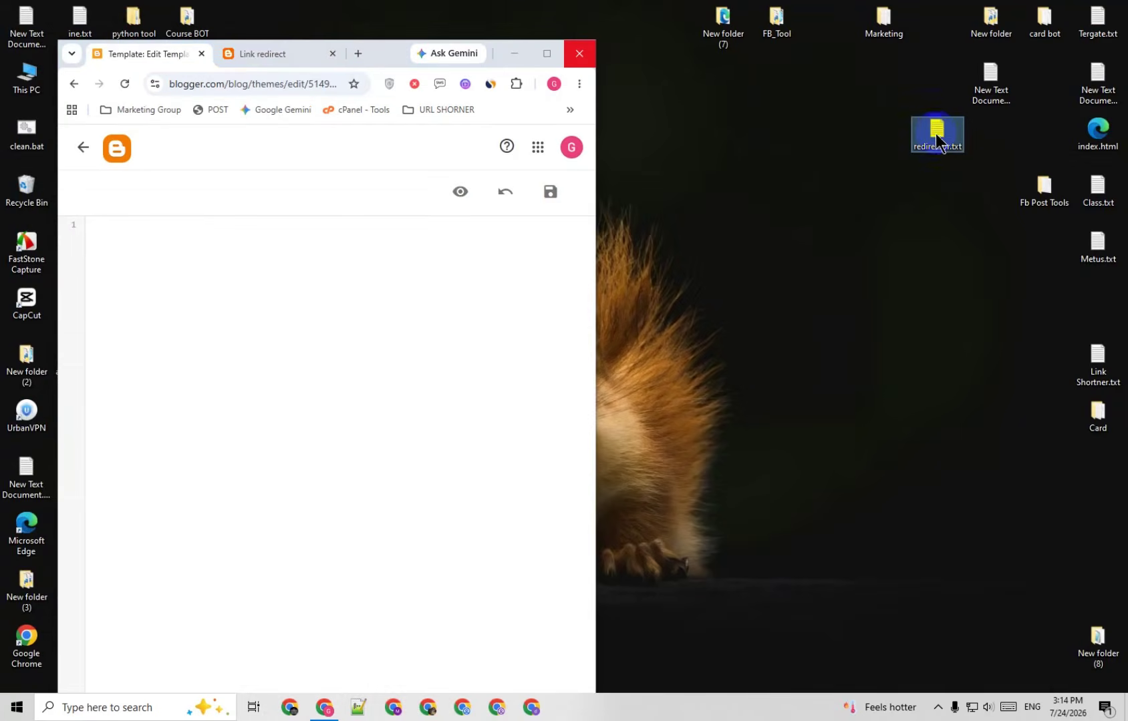
double_click(936, 142)
key("super+Up")
left_click_drag(53, 217, 3, 4)
key("ctrl+c")
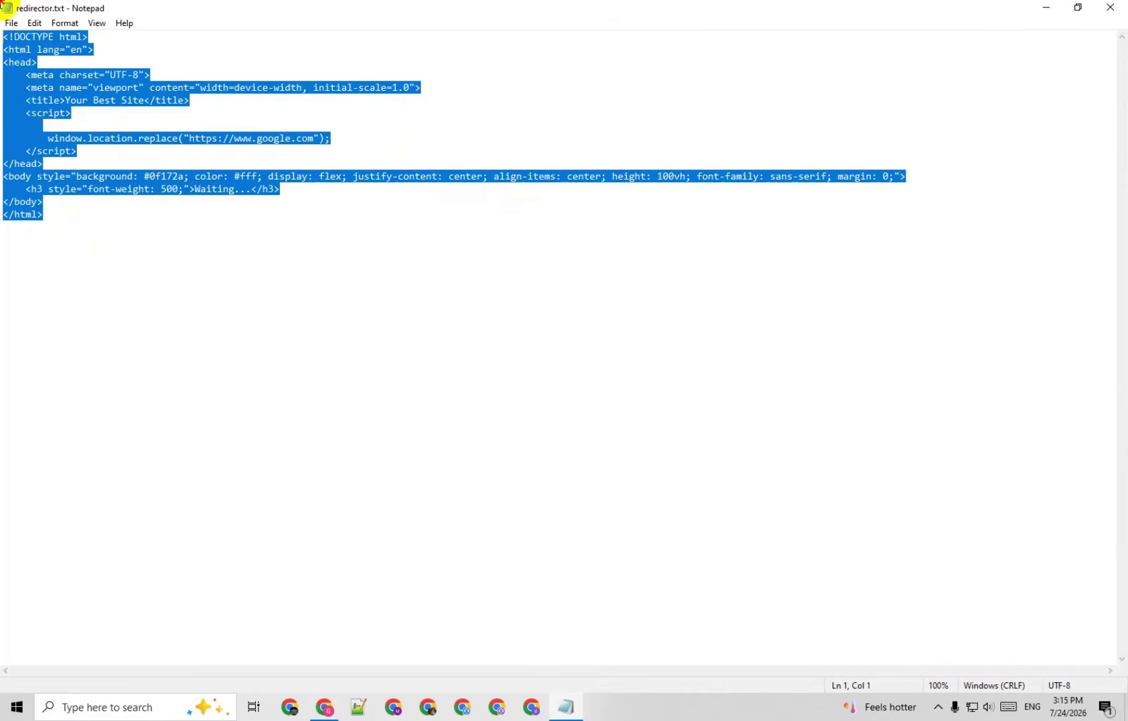
Step: Return to the Blogger template editor and paste the copied redirect code into the empty template
left_click(1046, 8)
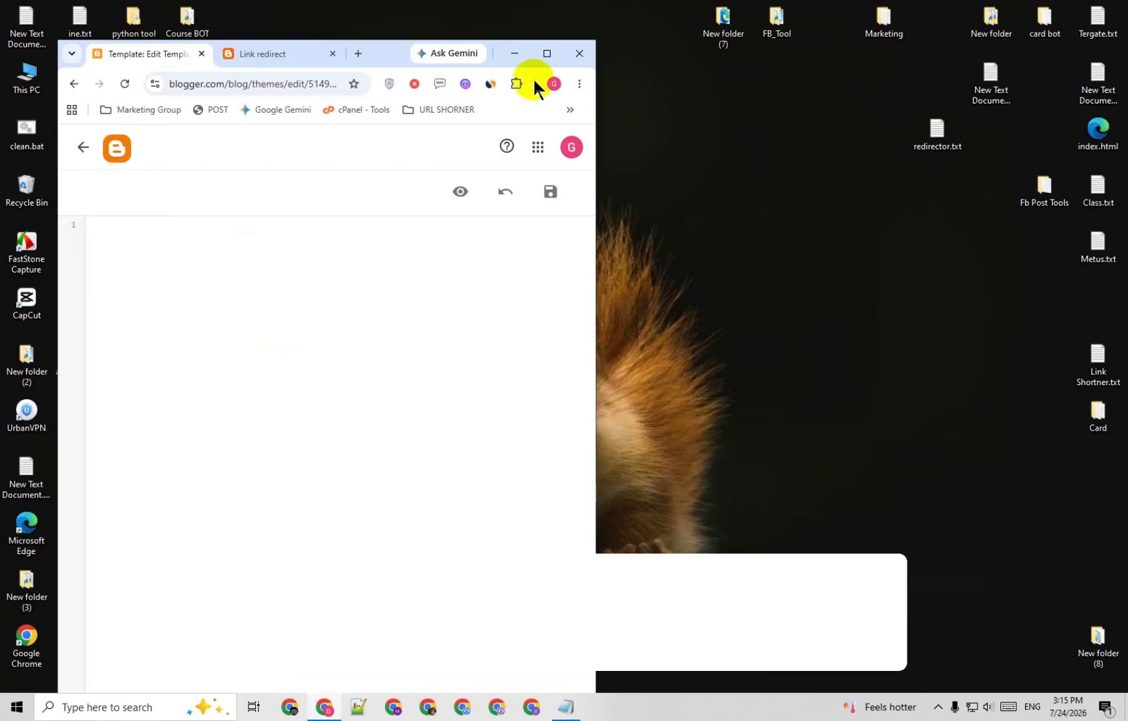
left_click(547, 53)
left_click(303, 357)
key("ctrl+v")
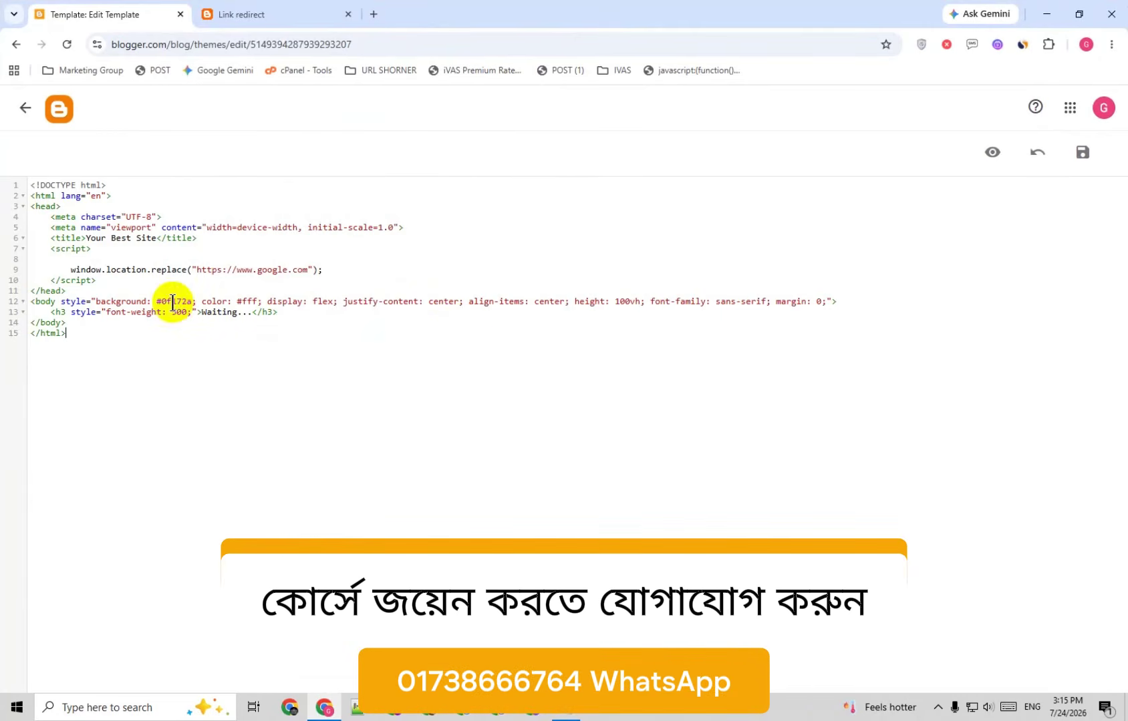
left_click_drag(308, 270, 290, 274)
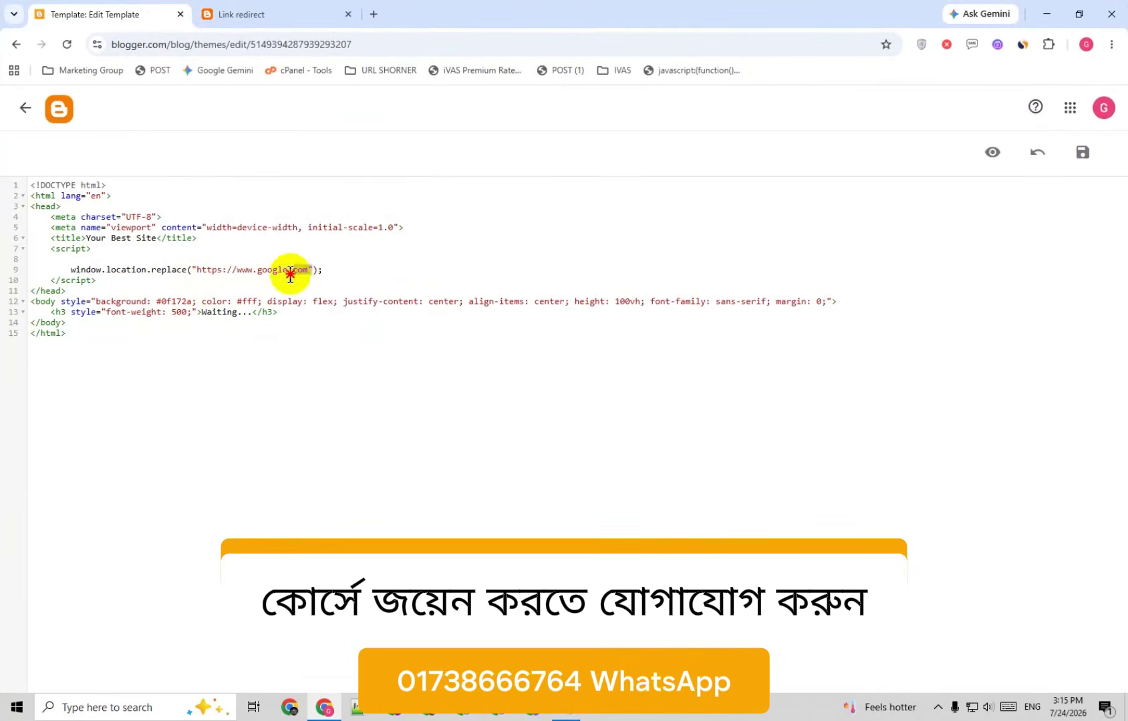
left_click_drag(195, 270, 310, 269)
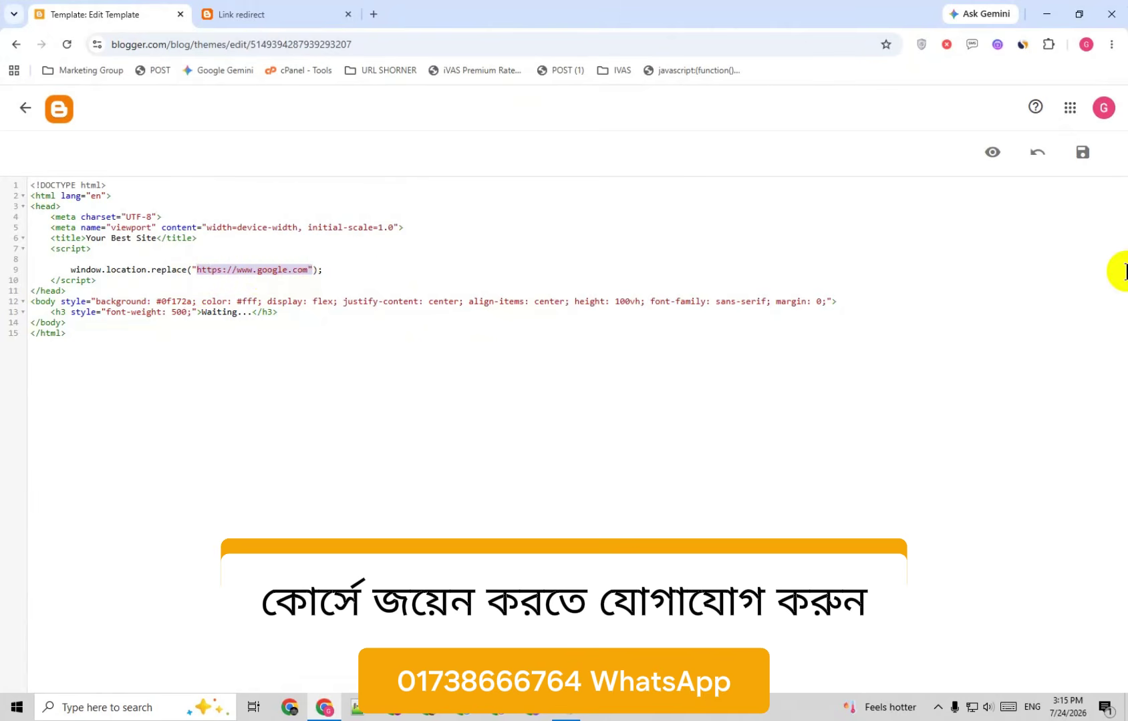
left_click(1086, 44)
scroll(914, 659, "down", 5)
left_click(915, 658)
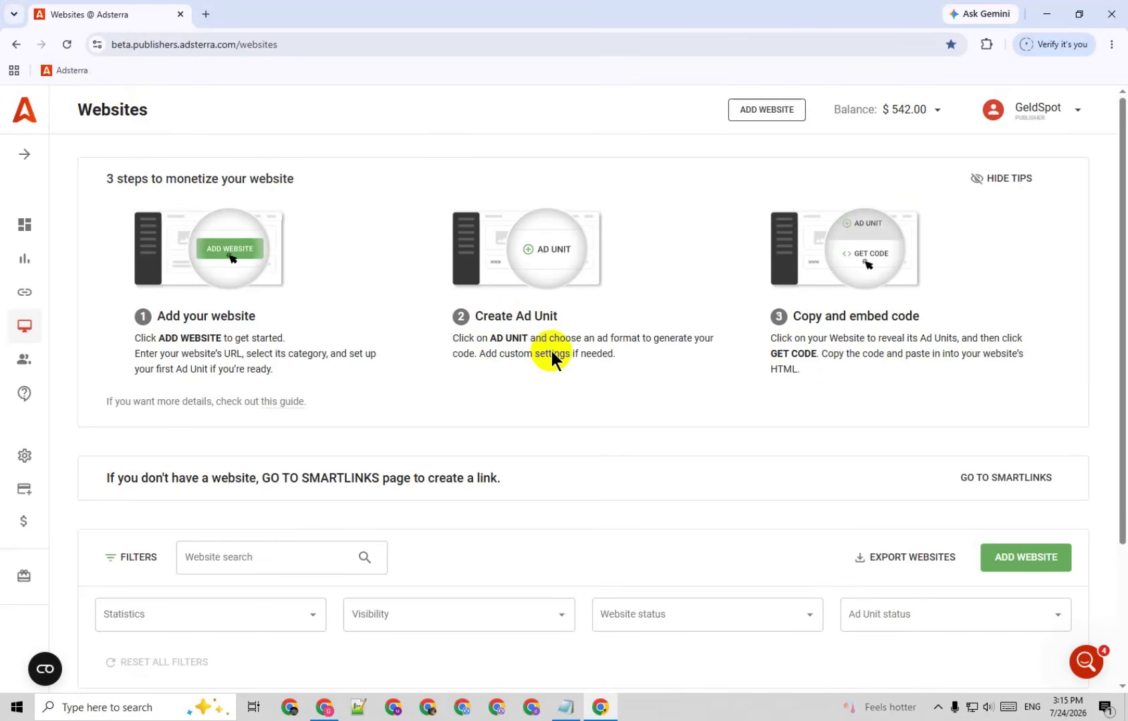
Step: Copy the link of the active Smartlink in Adsterra and close that window to return to the Blogger template editor
left_click(20, 289)
scroll(489, 398, "down", 3)
scroll(491, 406, "down", 2)
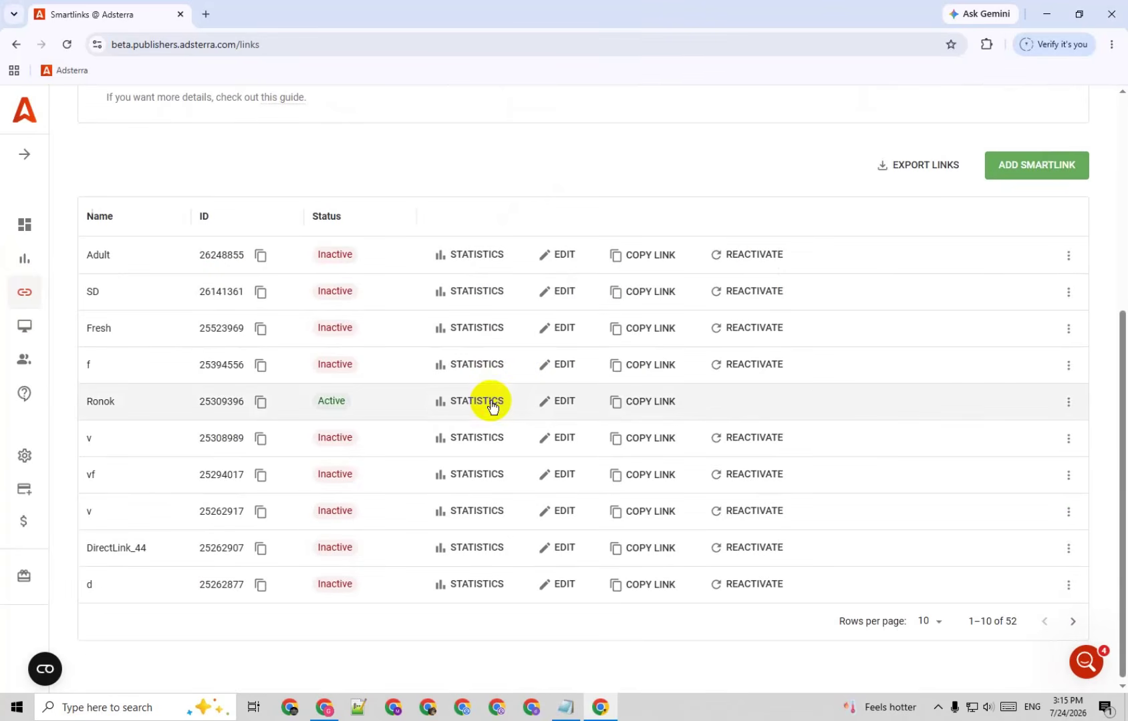
left_click(638, 409)
left_click(1111, 13)
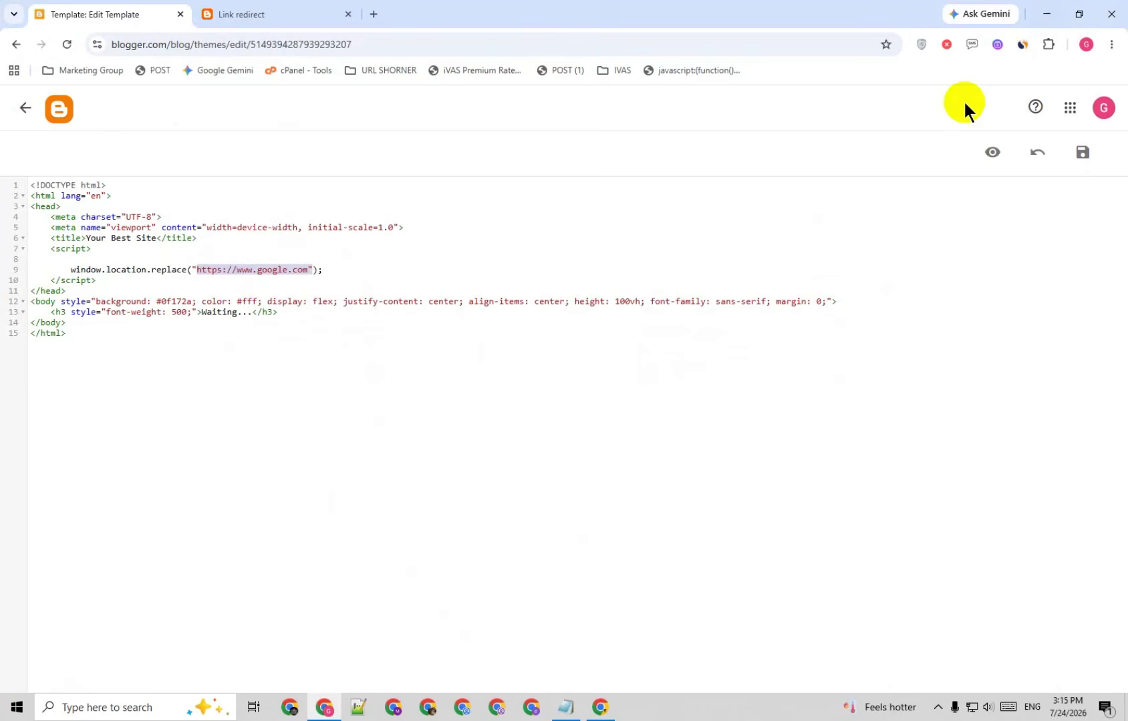
left_click(211, 271)
left_click_drag(196, 270, 307, 270)
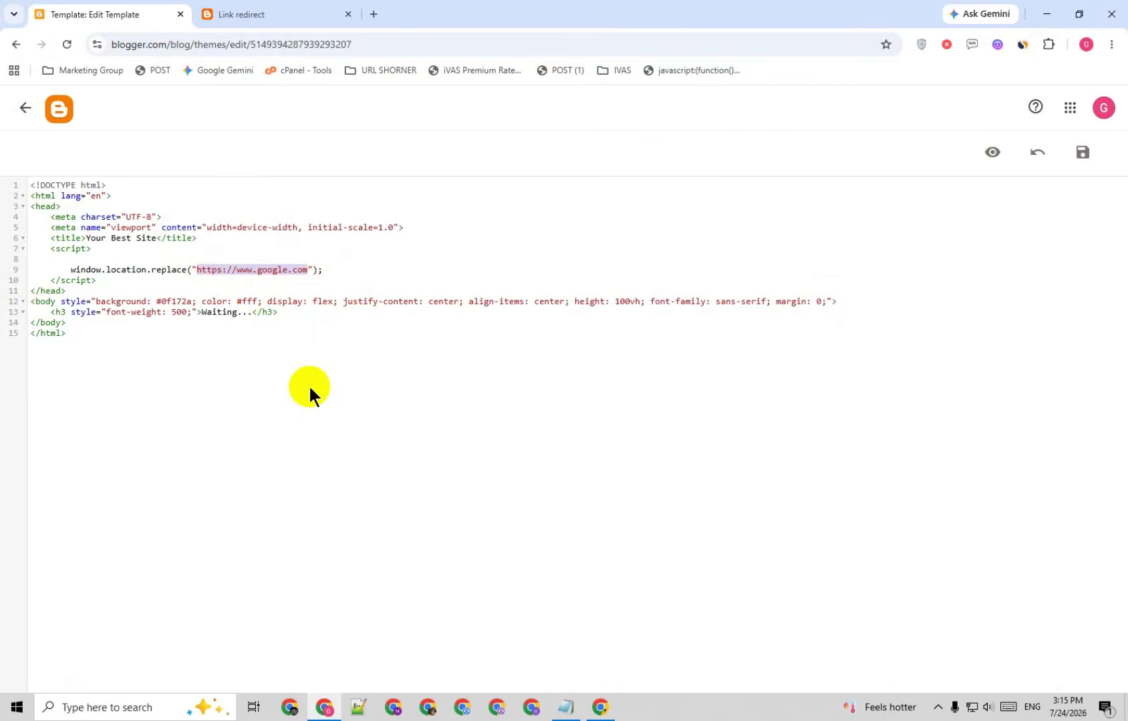
key("BackSpace")
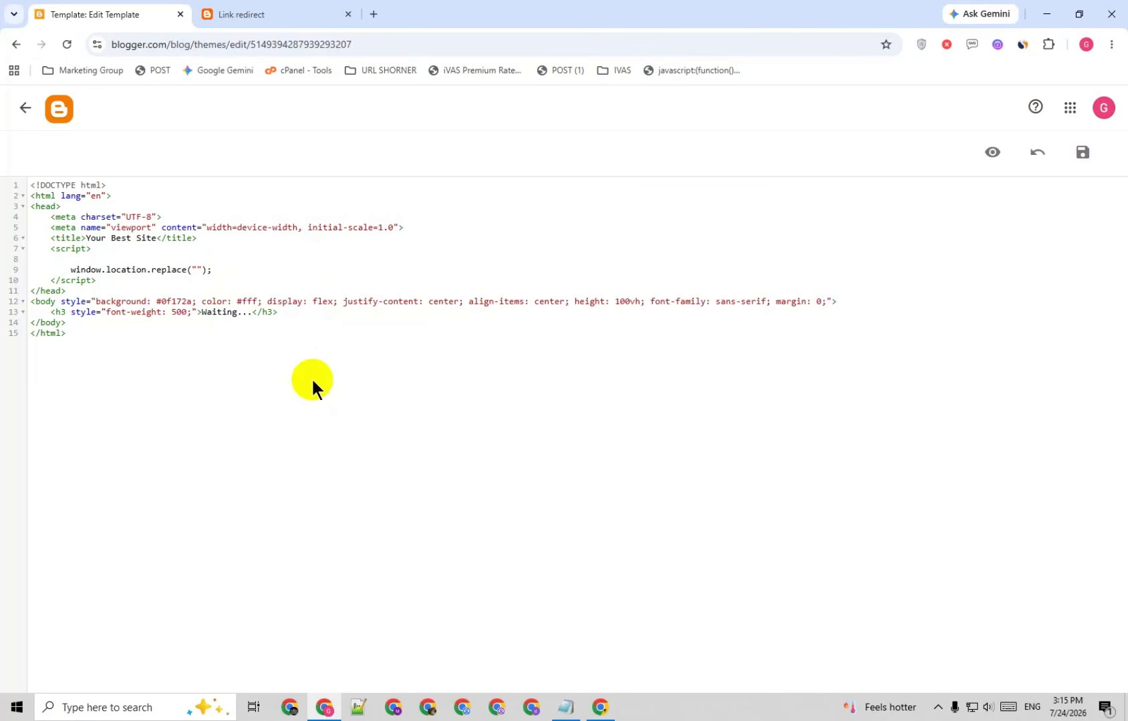
key("ctrl+v")
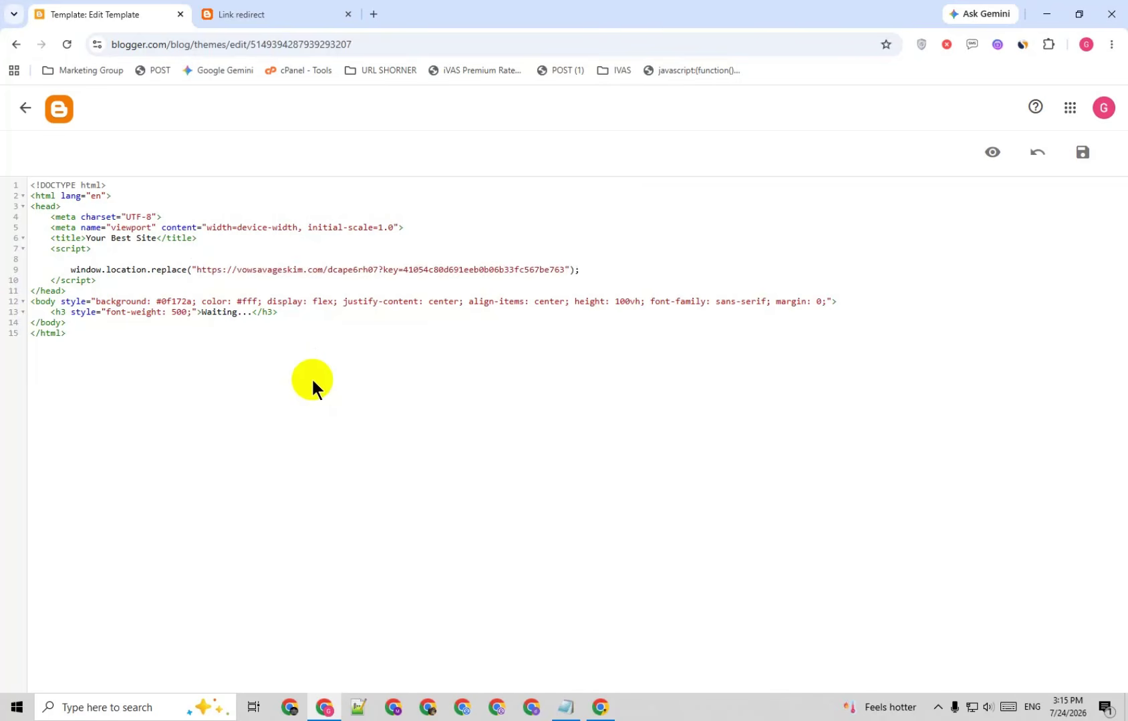
left_click_drag(579, 270, 186, 270)
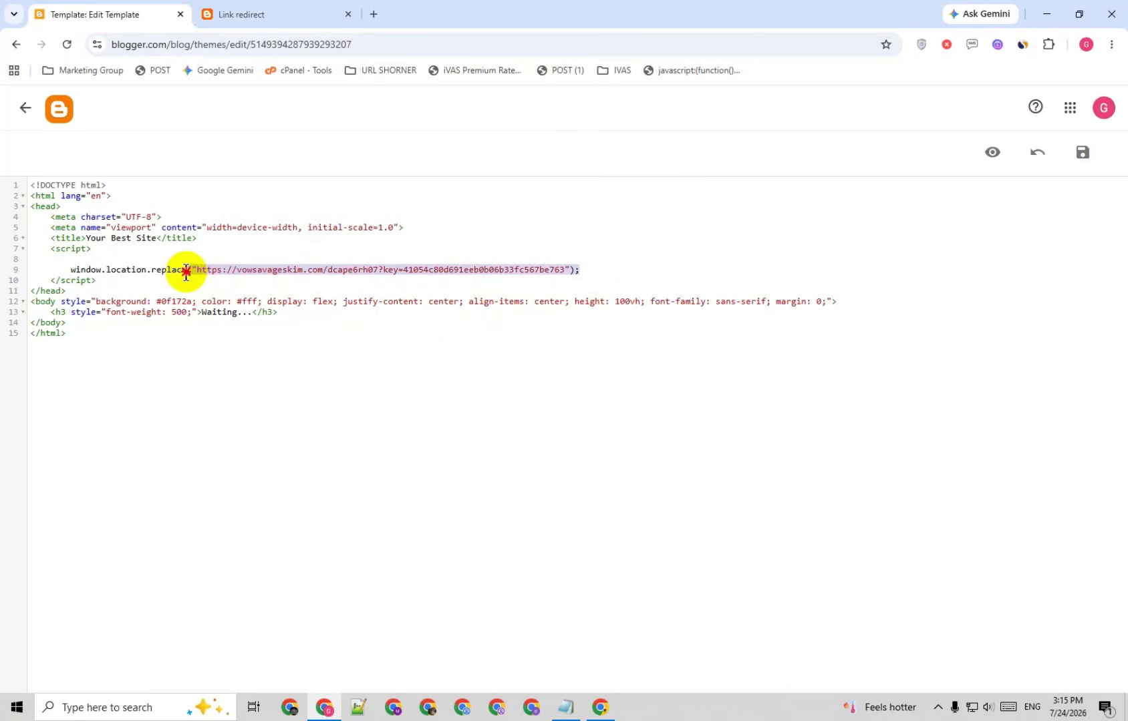
left_click(296, 378)
left_click(1083, 155)
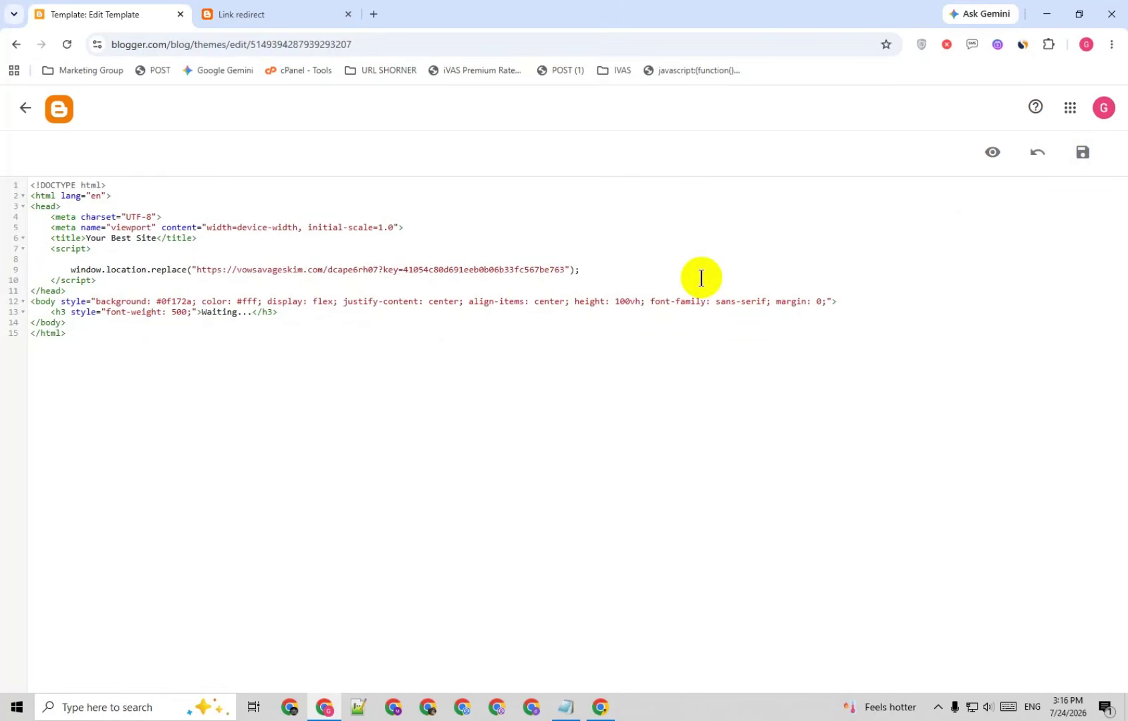
left_click(265, 11)
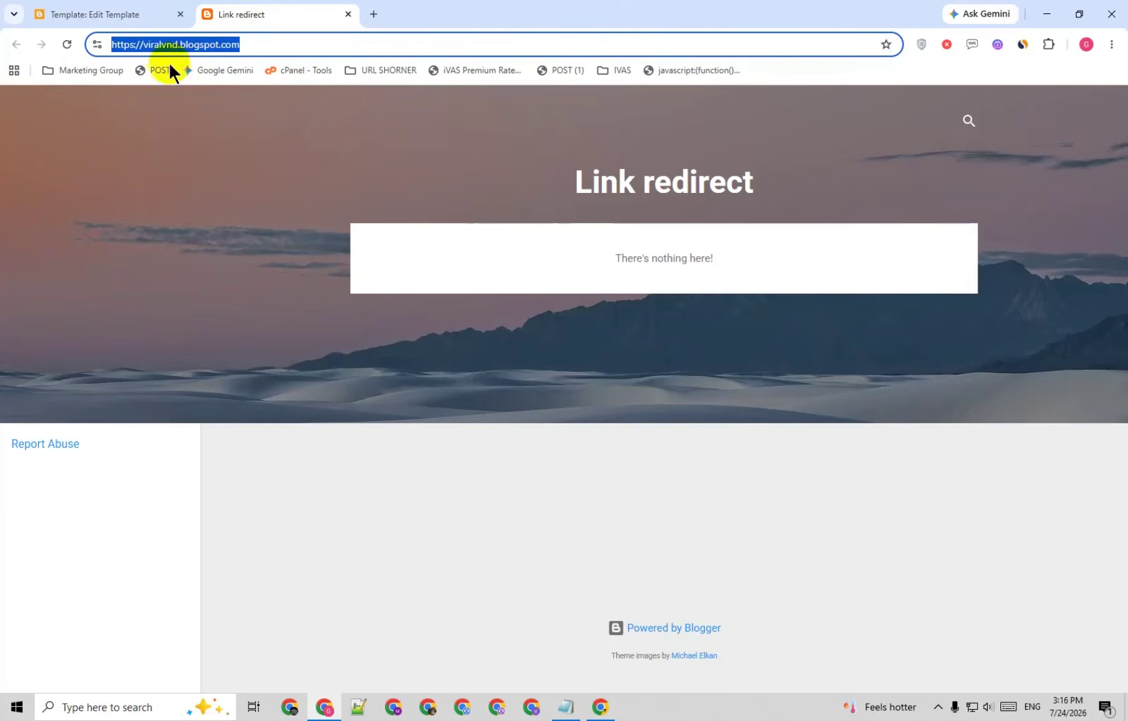
right_click(158, 48)
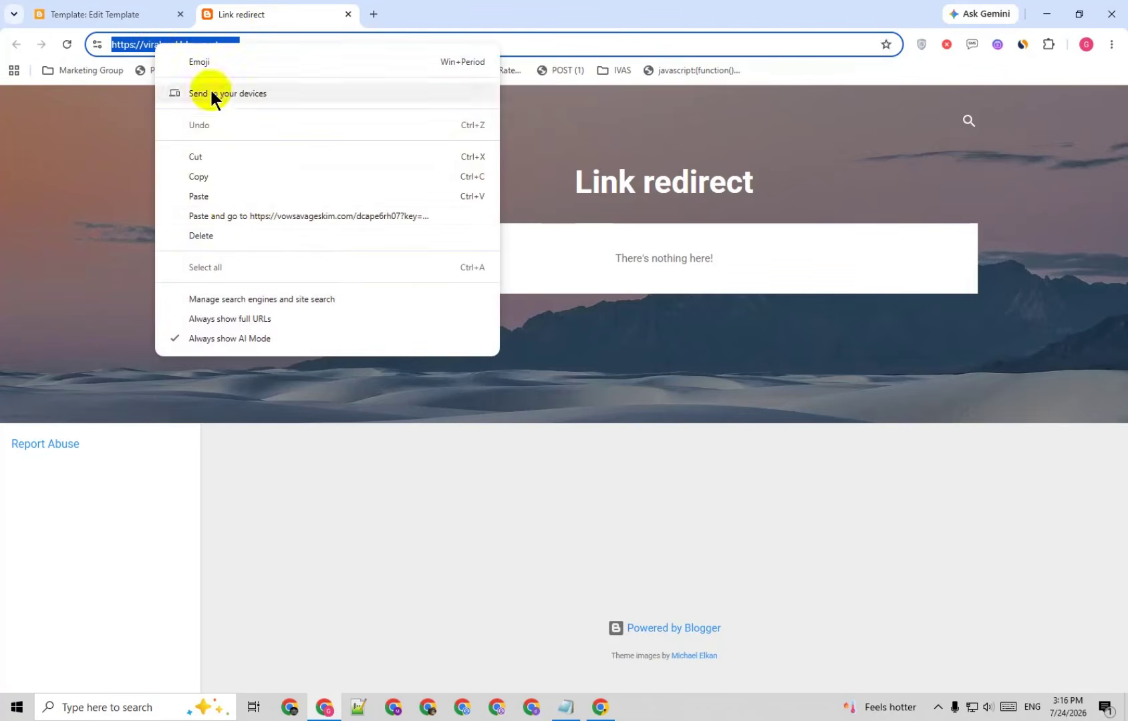
left_click(198, 178)
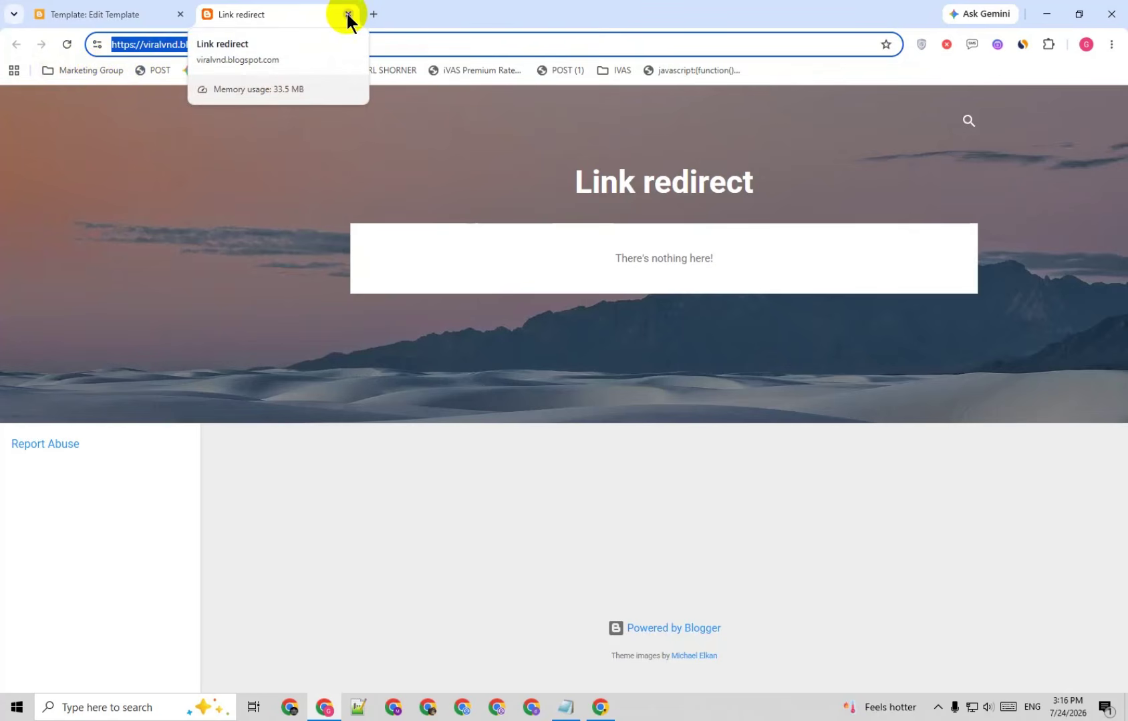
Step: Create a new text document on the desktop, open it in Notepad and paste the copied blog address
left_click(1077, 14)
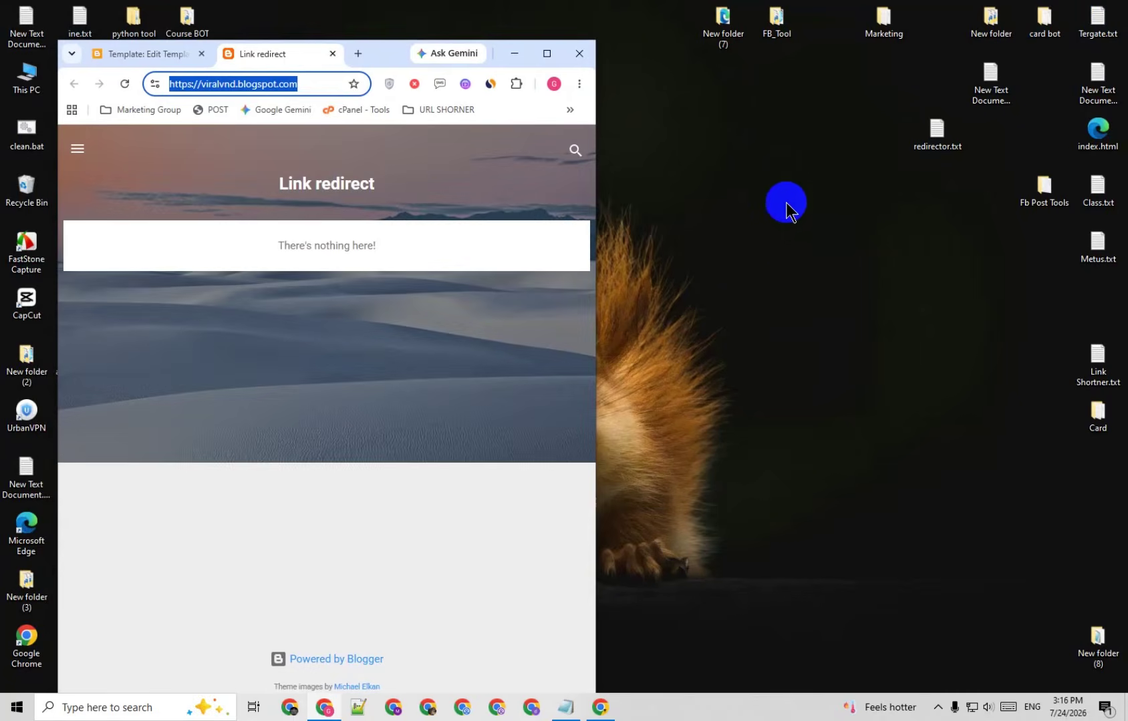
right_click(807, 196)
mouse_move(809, 315)
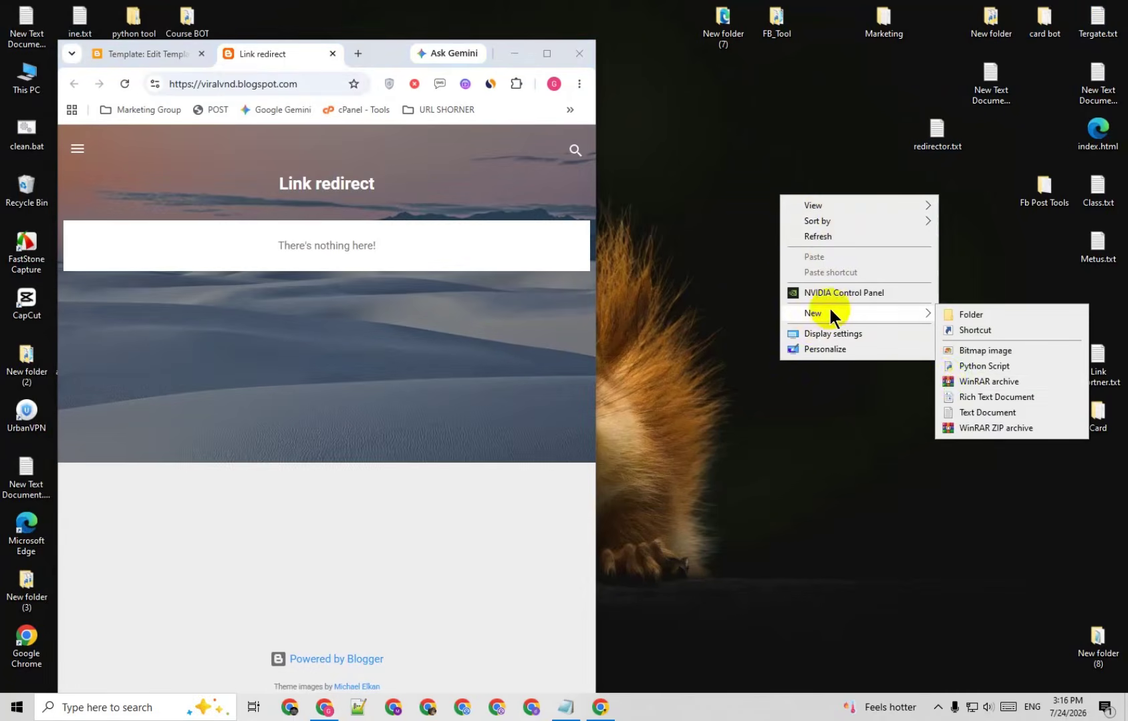
left_click(957, 414)
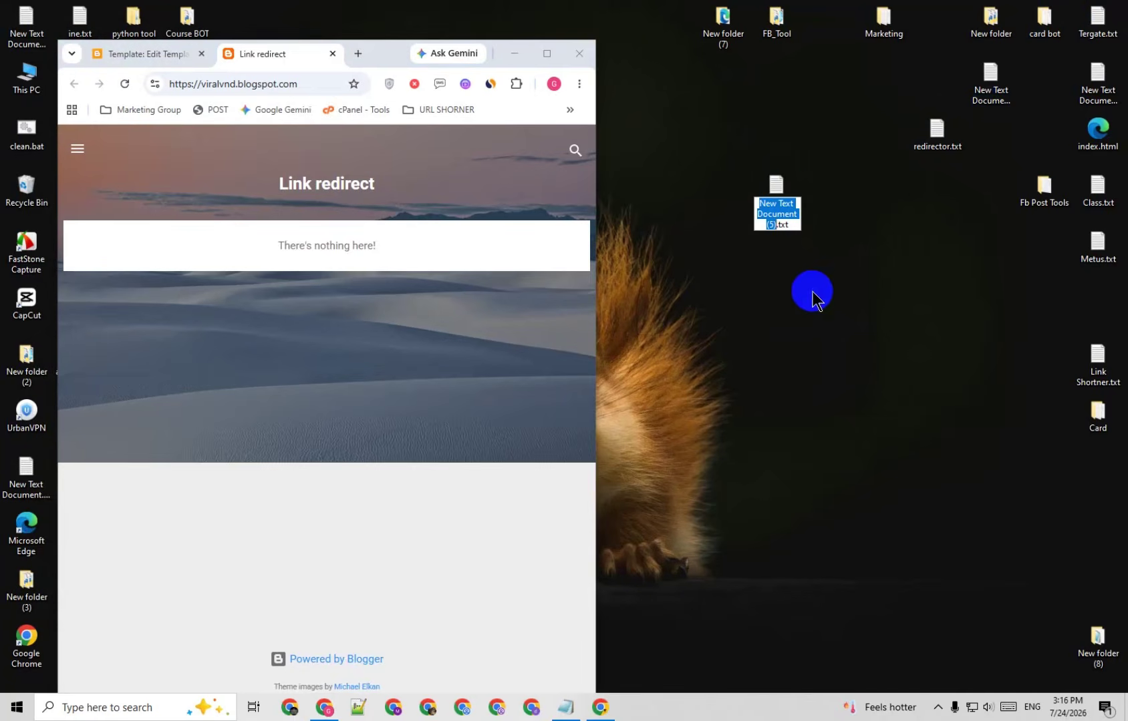
left_click(788, 214)
double_click(787, 214)
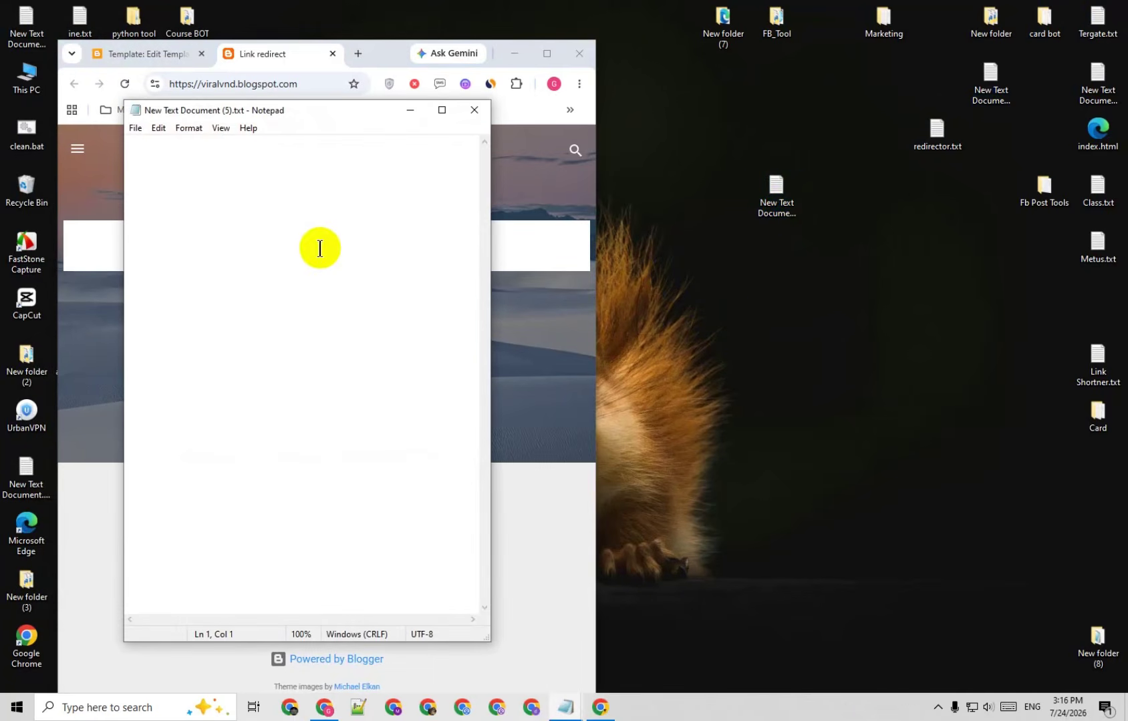
key("ctrl+v")
Step: Switch back to Chrome, close the old Link redirect page and return from the template editor to the Theme page
key("alt+Tab")
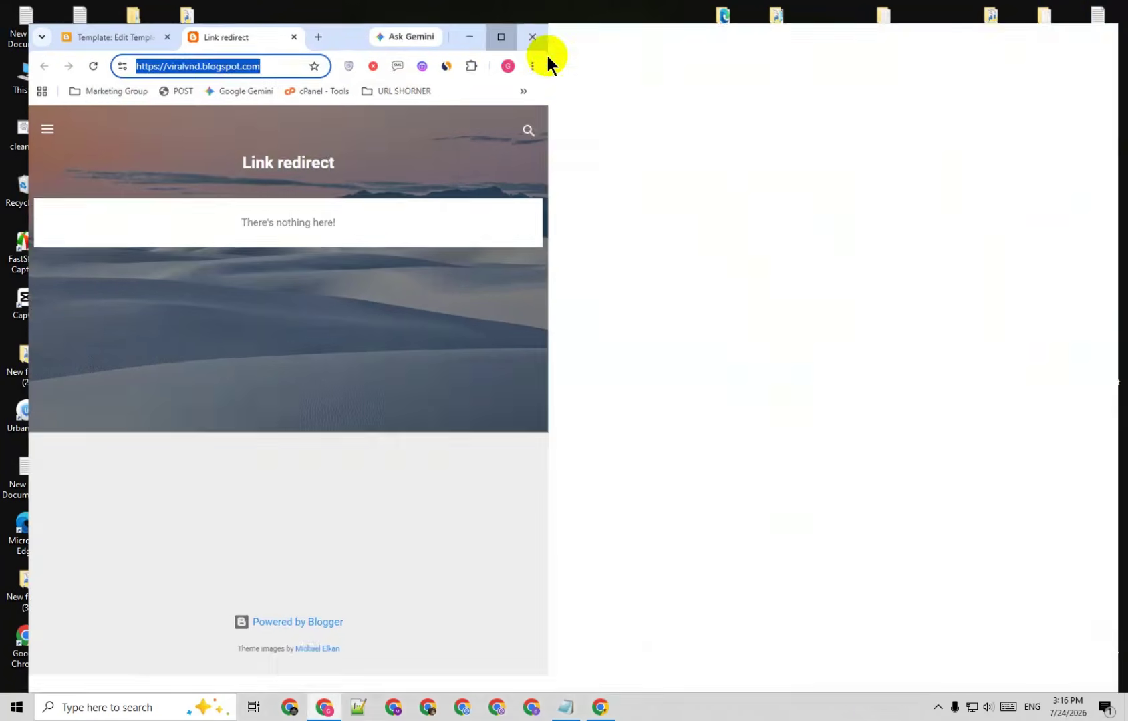
left_click(547, 53)
left_click(348, 14)
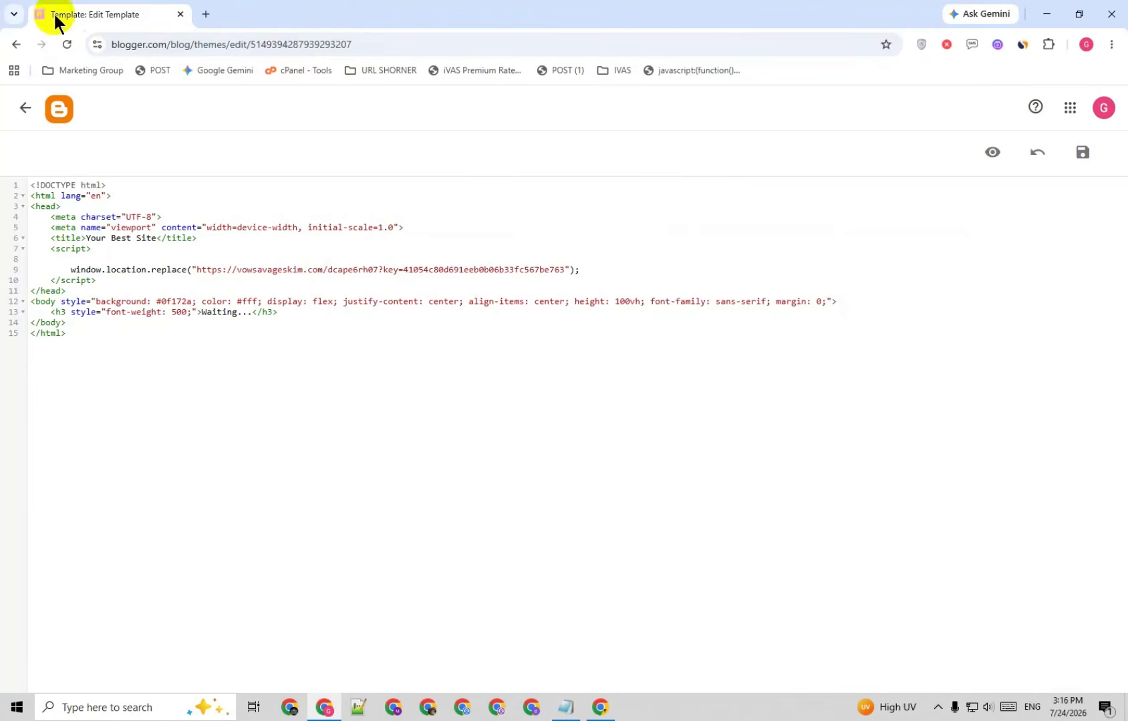
left_click(26, 108)
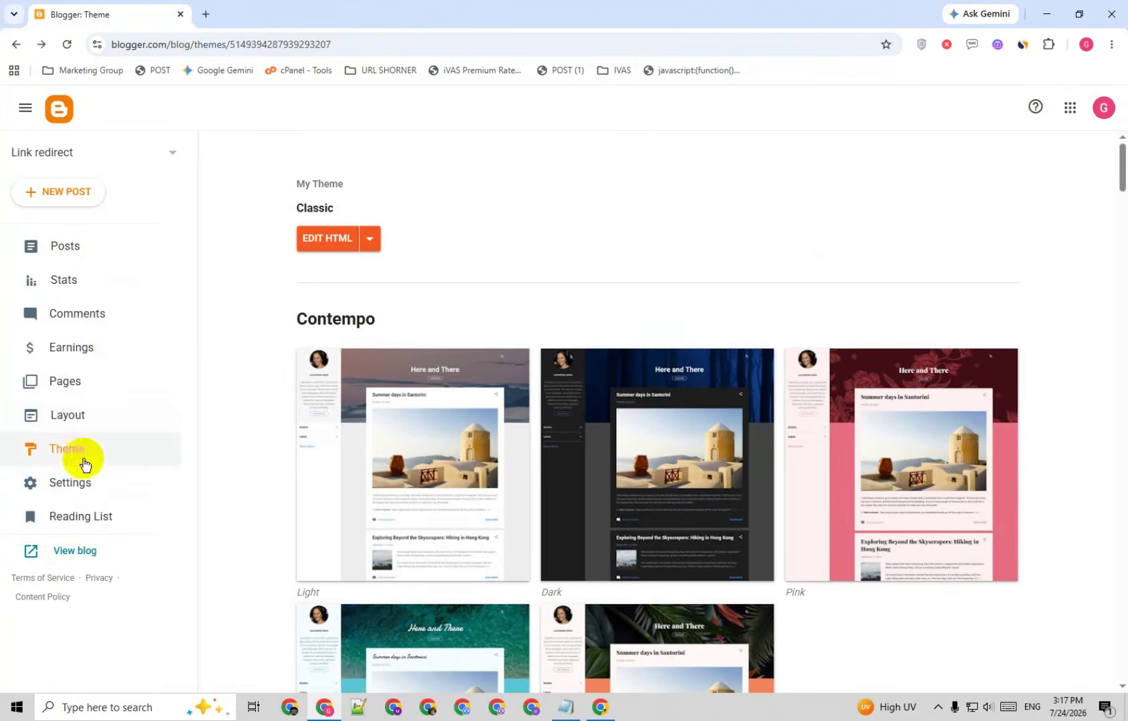
Step: View the live blog to test the redirect, close the page it opens and minimize the browser
left_click(67, 556)
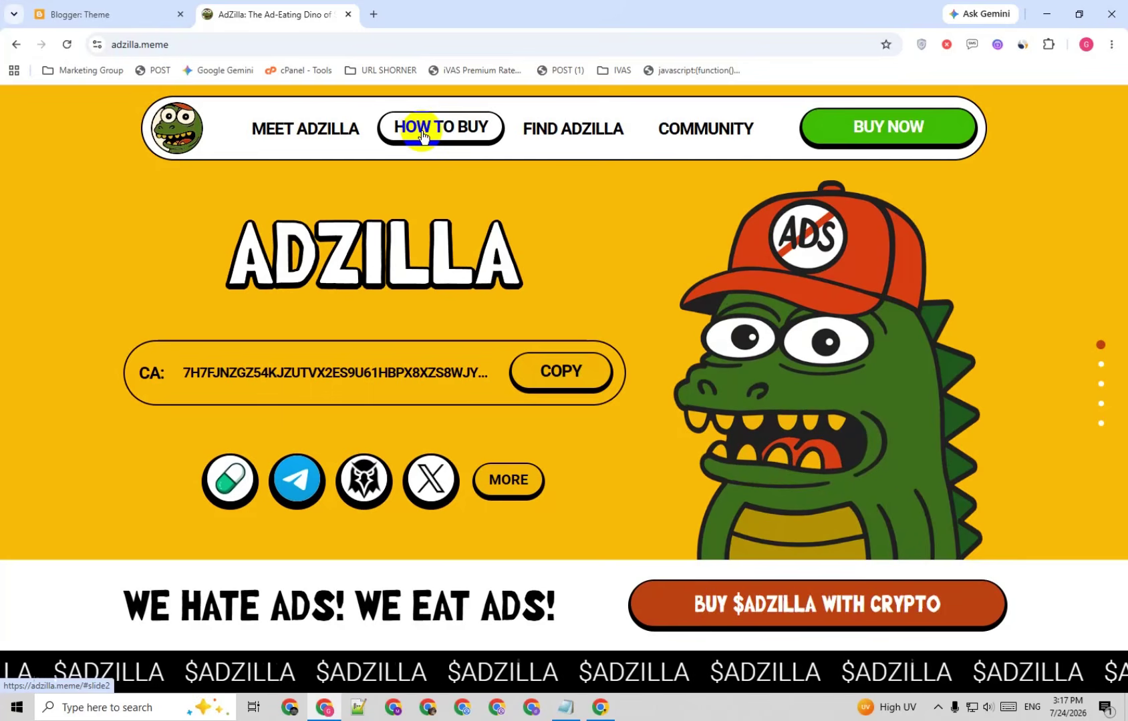
left_click(347, 14)
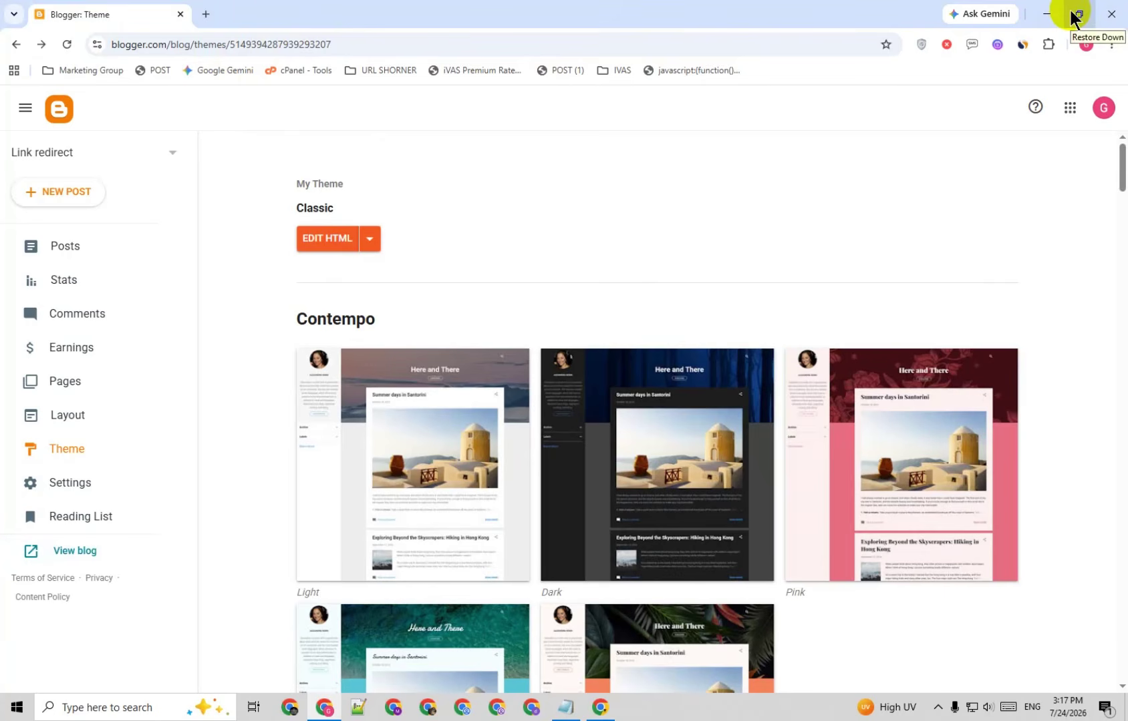
left_click(1047, 14)
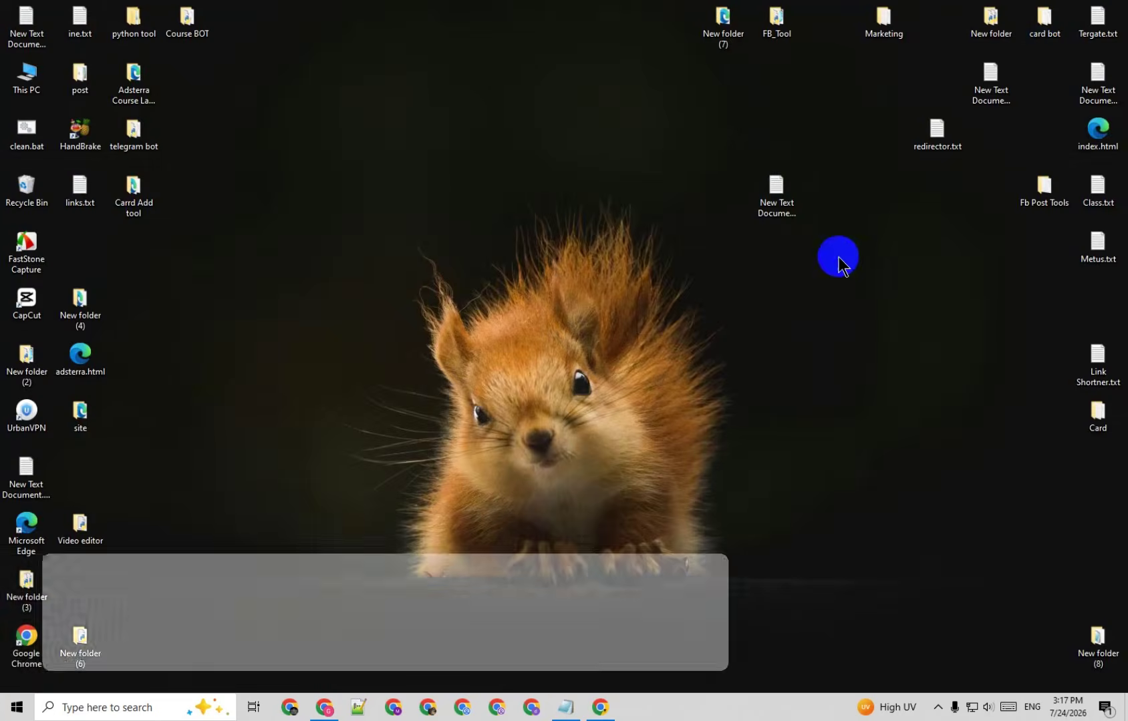
Step: Open the new desktop text document in a maximized Notepad window and select the saved blog address
double_click(777, 191)
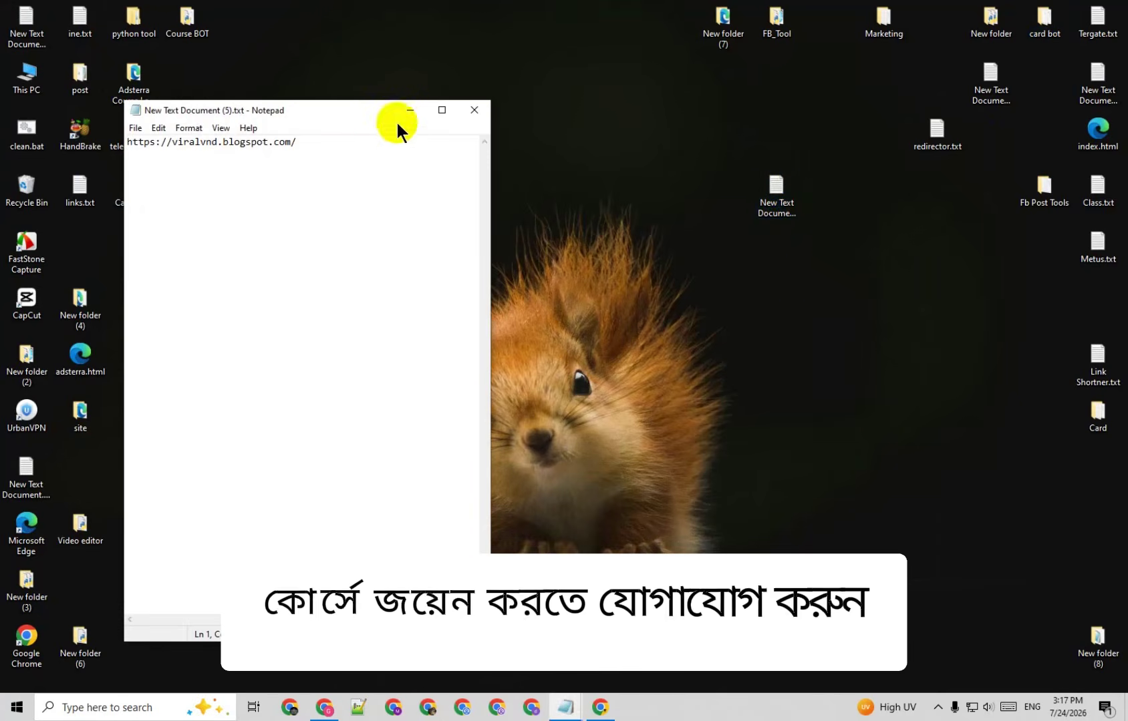
left_click(442, 109)
left_click_drag(183, 38, 1, 60)
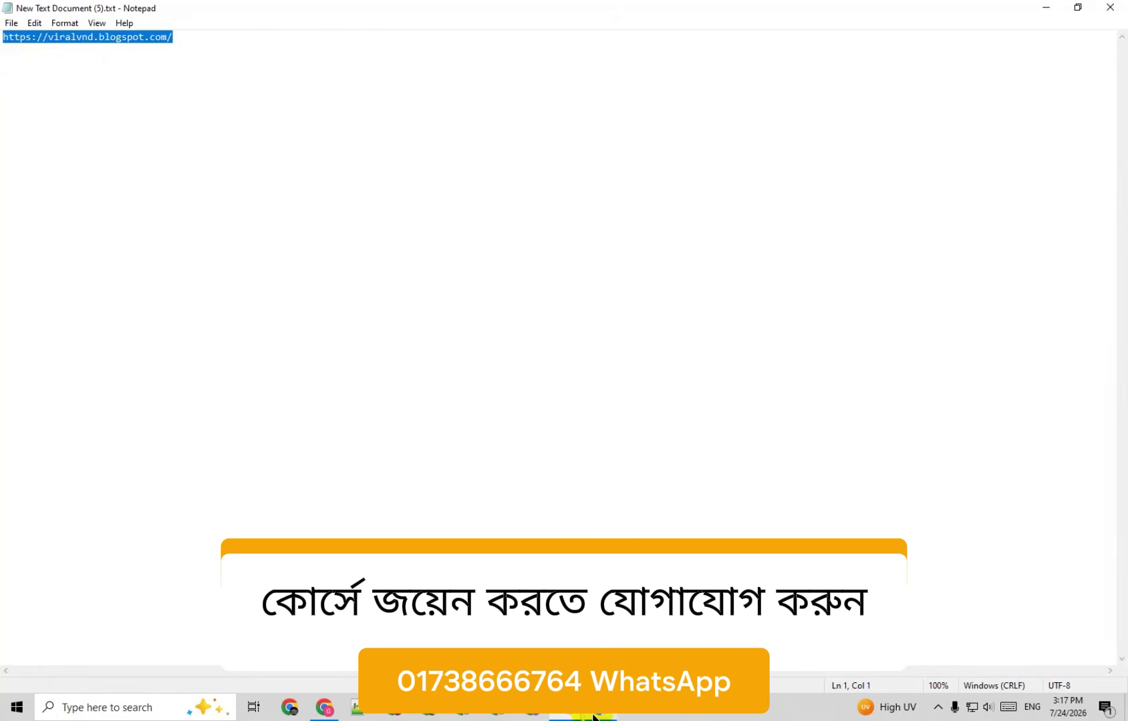
Step: Open the saved blog address in another Chrome profile to test the redirect, and dismiss the Google sign-in prompt
left_click(538, 714)
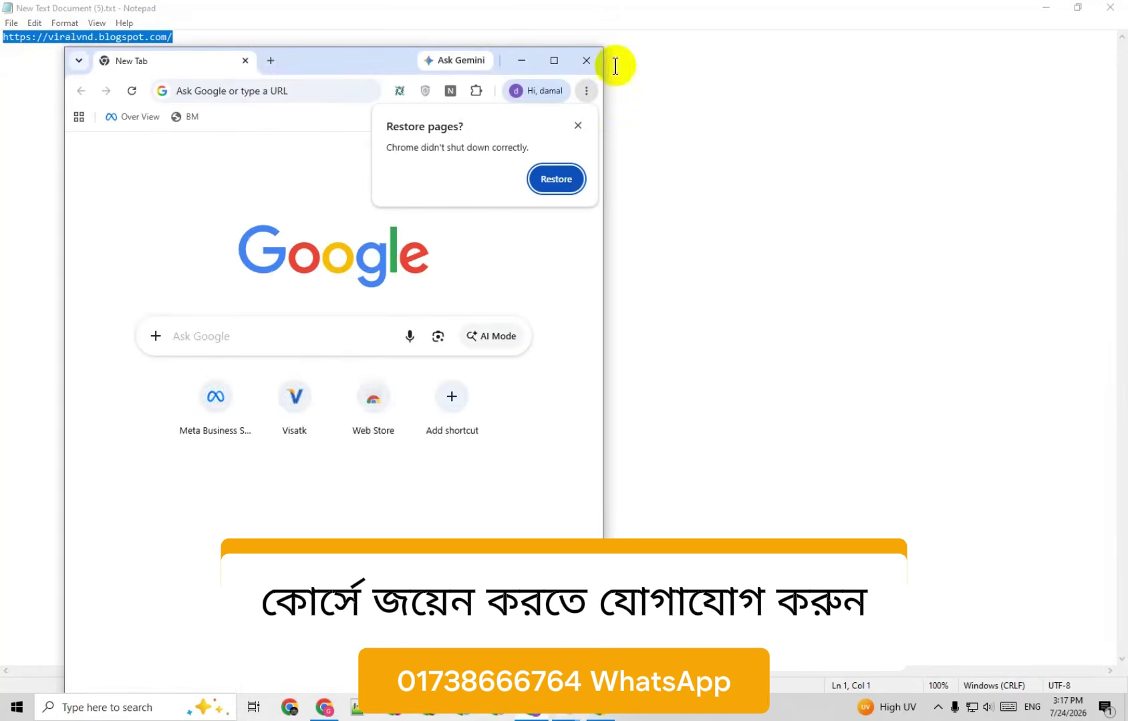
left_click(557, 65)
left_click(1106, 80)
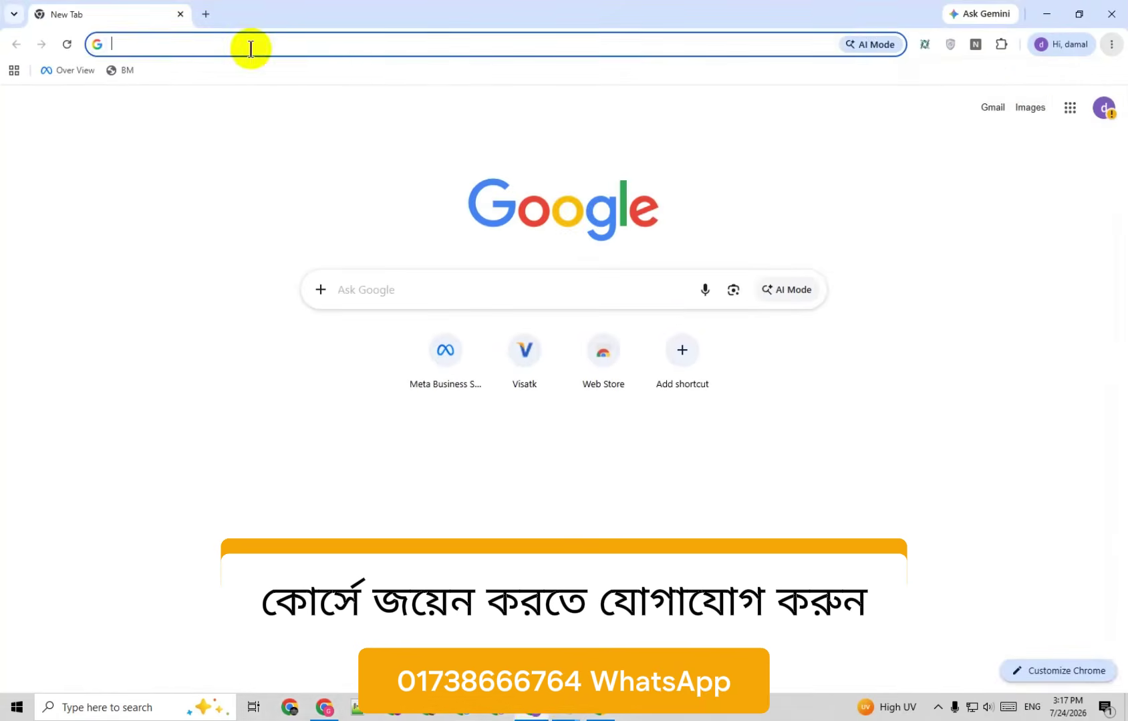
key("ctrl+v")
key("Return")
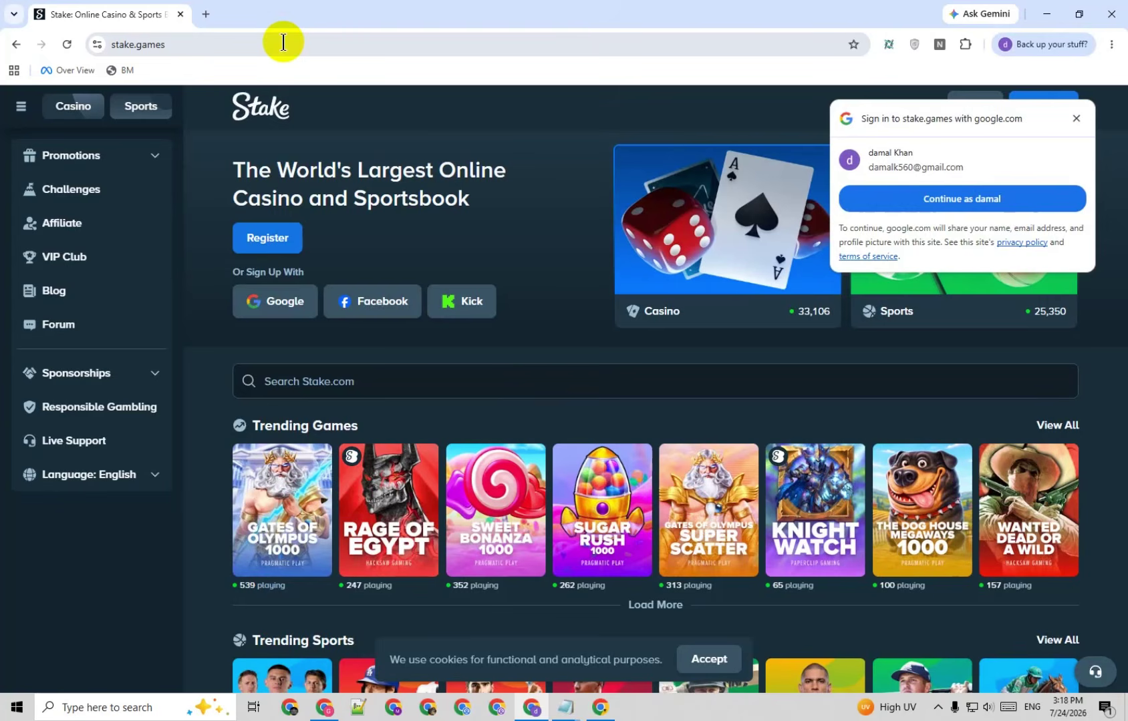
left_click(1076, 118)
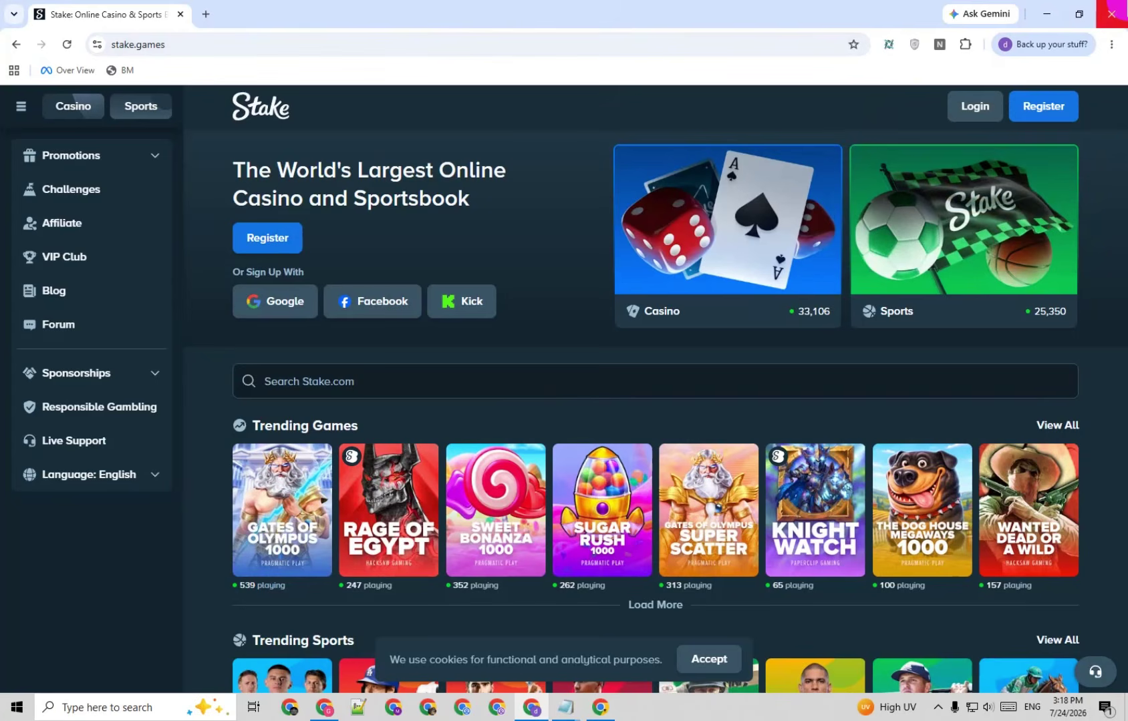